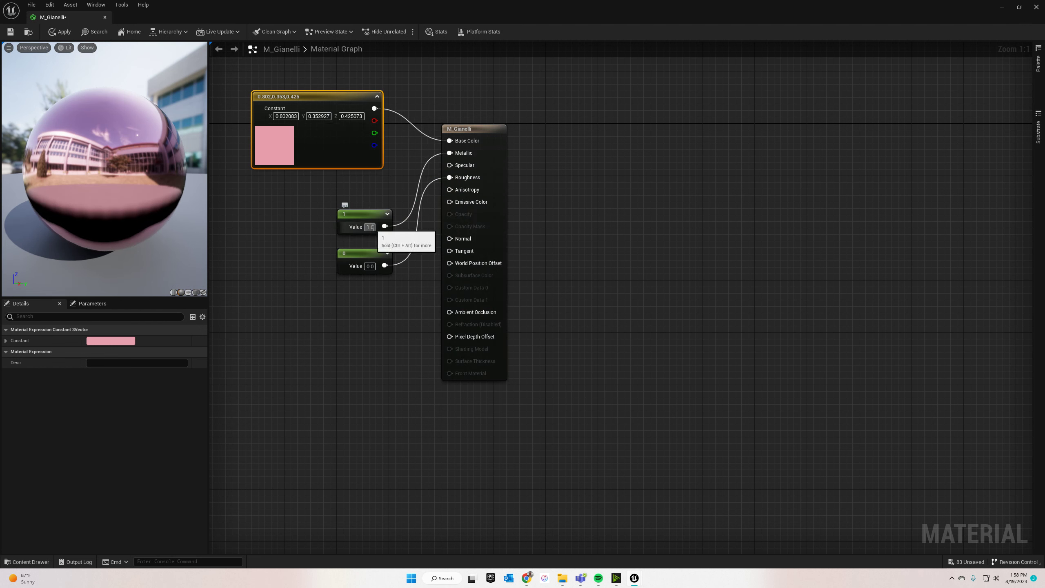
# Set the constant feeding the material's Metallic input to 0
pyautogui.click(370, 227)
pyautogui.write('0')
pyautogui.click(326, 199)
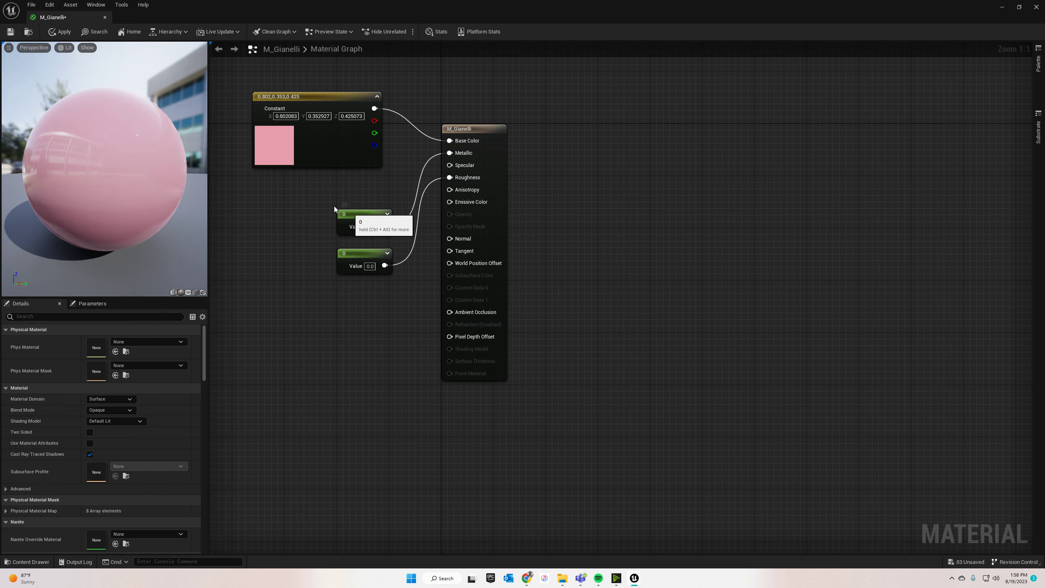
# Move the Metallic constant node away from the Roughness constant and inspect the preview sphere from another angle
pyautogui.moveTo(342, 214); pyautogui.dragTo(303, 200)
pyautogui.moveTo(149, 159); pyautogui.dragTo(245, 214)
pyautogui.moveTo(118, 175); pyautogui.dragTo(164, 178)
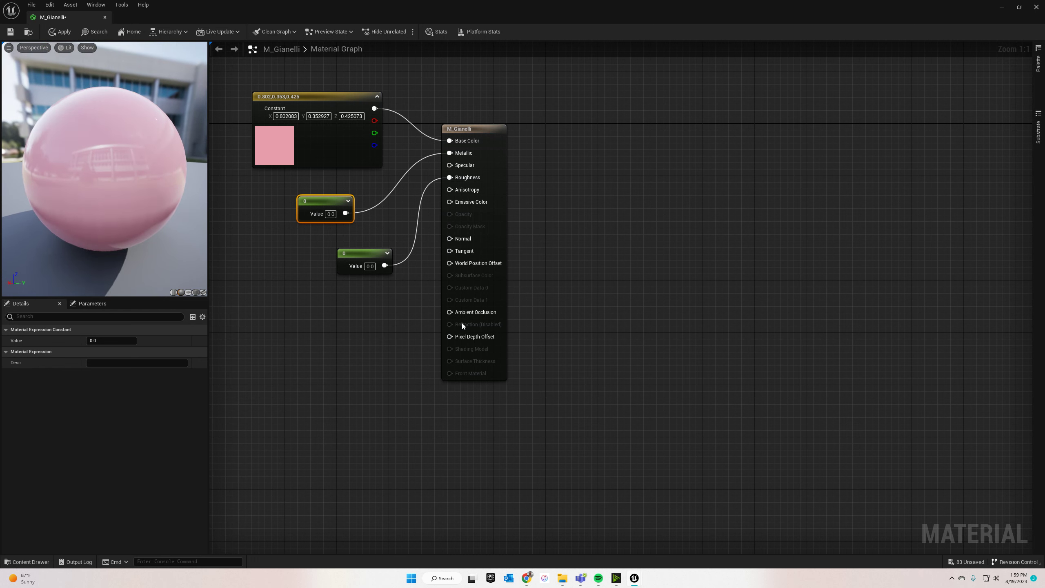
# Set the constant feeding the Roughness input to 1 and inspect the preview sphere
pyautogui.click(369, 267)
pyautogui.write('1')
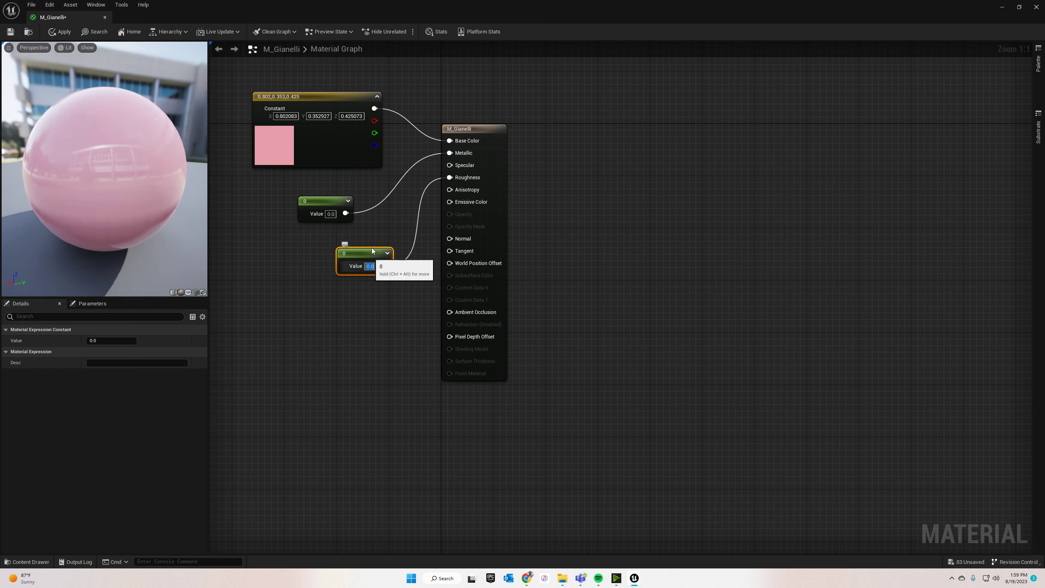
pyautogui.click(384, 227)
pyautogui.moveTo(95, 162); pyautogui.dragTo(265, 184)
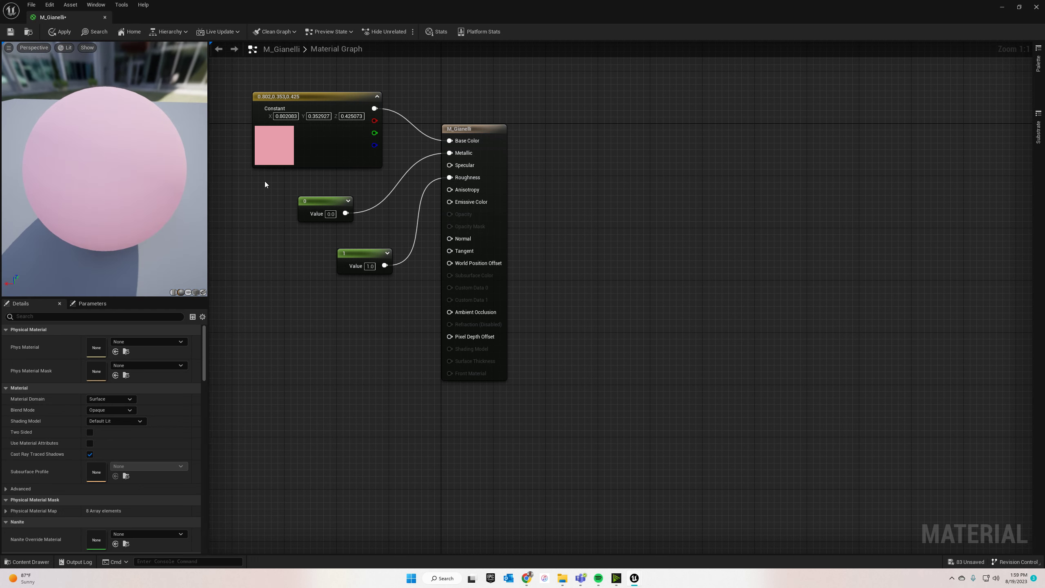
# Set the Metallic constant to 1 and place the Roughness constant node directly below it
pyautogui.click(330, 214)
pyautogui.write('1')
pyautogui.press('Return')
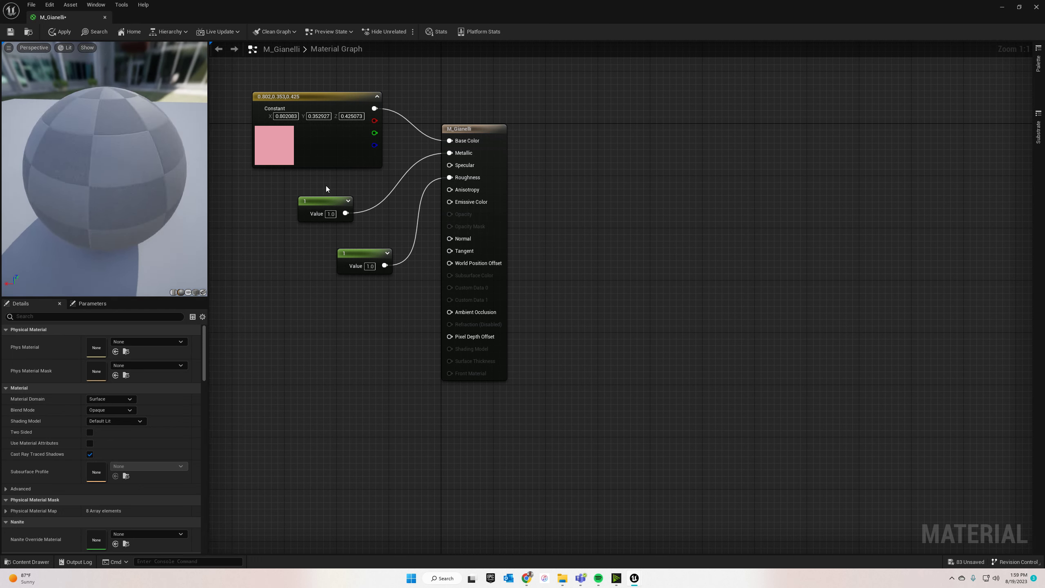
pyautogui.moveTo(355, 252); pyautogui.dragTo(294, 253)
pyautogui.moveTo(121, 154); pyautogui.dragTo(157, 159)
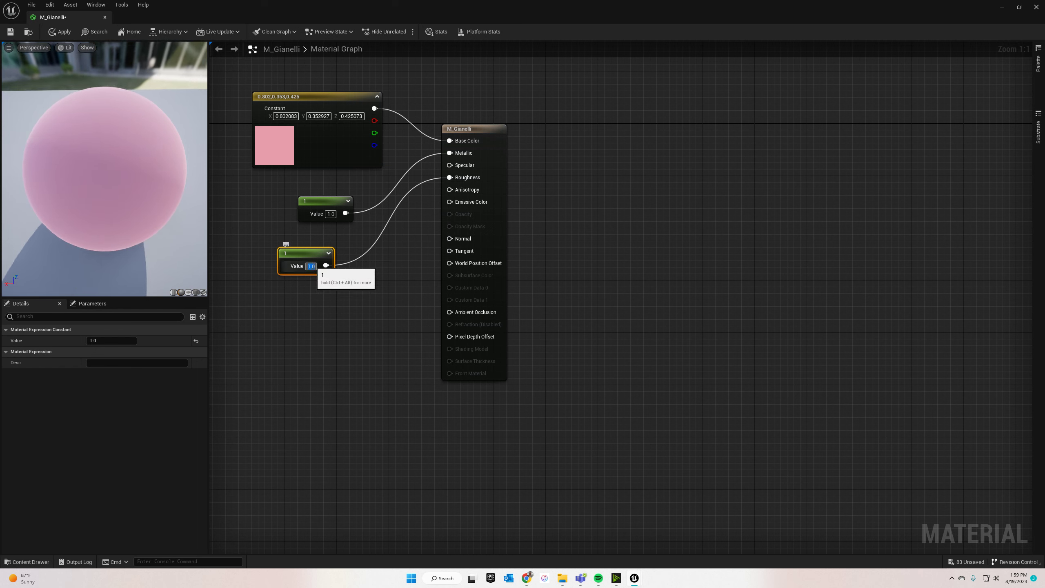
# Try Roughness constant values of 0.1 and 0 while checking the preview sphere
pyautogui.press('BackSpace')
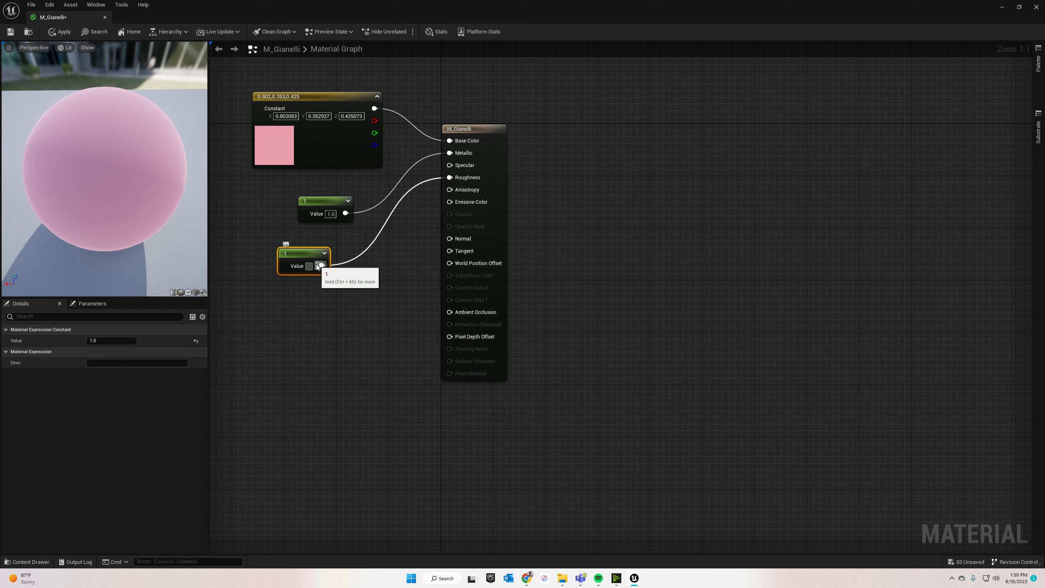
pyautogui.write('0.1')
pyautogui.click(346, 247)
pyautogui.moveTo(123, 169); pyautogui.dragTo(99, 169)
pyautogui.click(311, 266)
pyautogui.write('0')
pyautogui.press('Return')
# Set the Roughness constant to 0.25 and apply the material changes
pyautogui.click(314, 267)
pyautogui.write('.25')
pyautogui.press('Return')
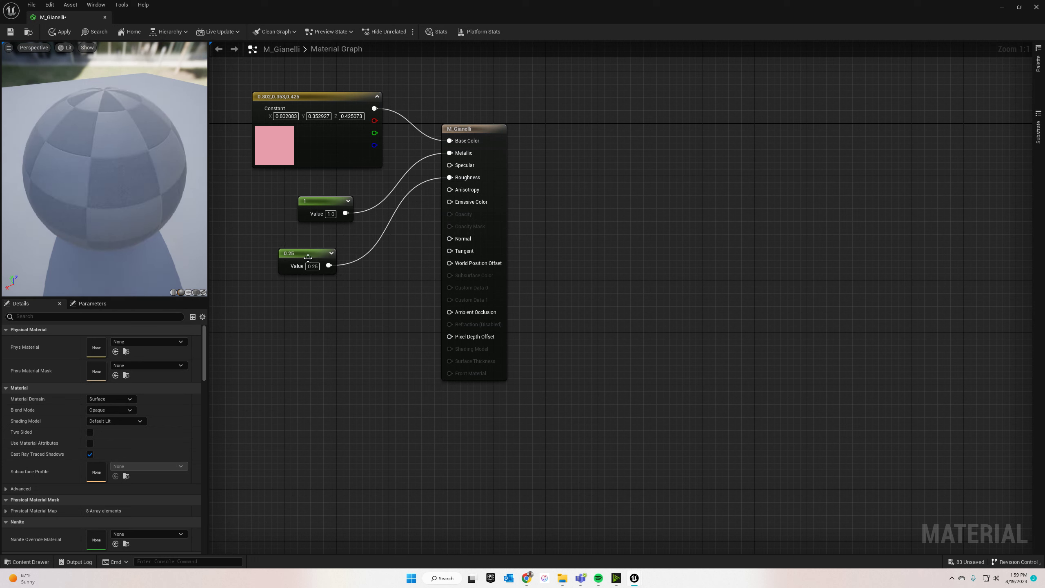
pyautogui.moveTo(161, 200); pyautogui.dragTo(83, 83)
pyautogui.click(62, 32)
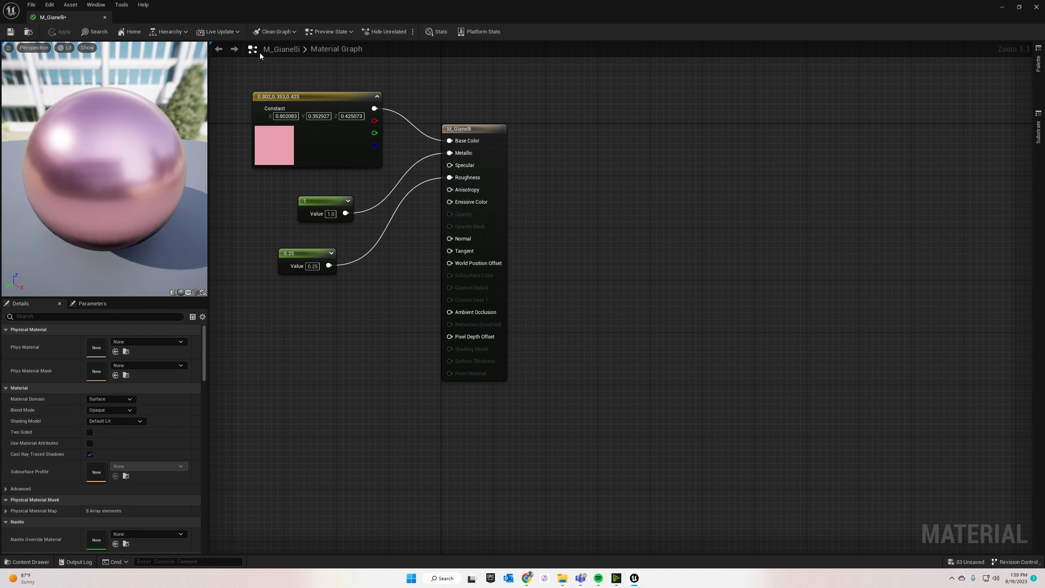
# Turn the material editor into a floating window over the level so the cube stays visible, and show the project's content browser
pyautogui.moveTo(285, 9); pyautogui.dragTo(578, 399)
pyautogui.keyDown('alt'); pyautogui.moveTo(421, 214); pyautogui.dragTo(591, 322); pyautogui.keyUp('alt')
pyautogui.moveTo(579, 403); pyautogui.dragTo(473, 1)
pyautogui.moveTo(384, 4); pyautogui.dragTo(680, 97)
pyautogui.moveTo(275, 406); pyautogui.dragTo(302, 418, button='right')
pyautogui.hotkey('ctrl', 'space')
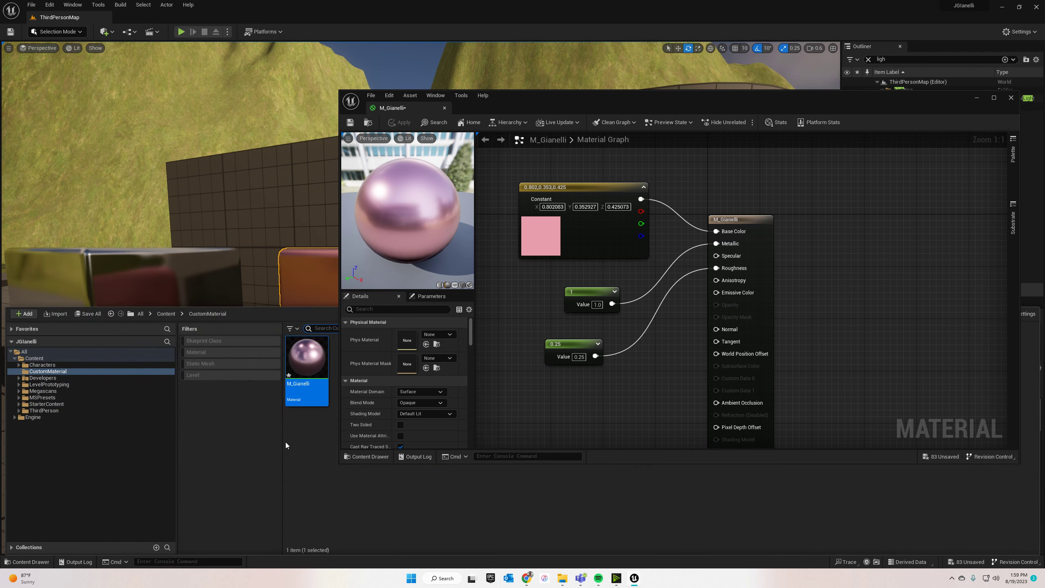
# Change the base color constant to light blue (0.145, 0.674, 0.802) and apply the material to update the cube
pyautogui.doubleClick(591, 239)
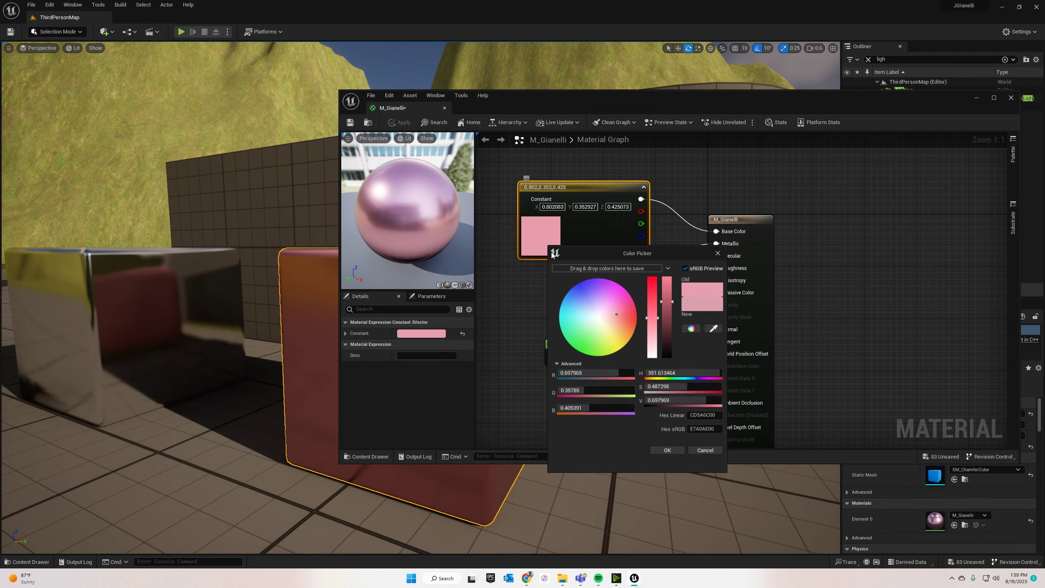
pyautogui.moveTo(608, 320); pyautogui.dragTo(583, 324)
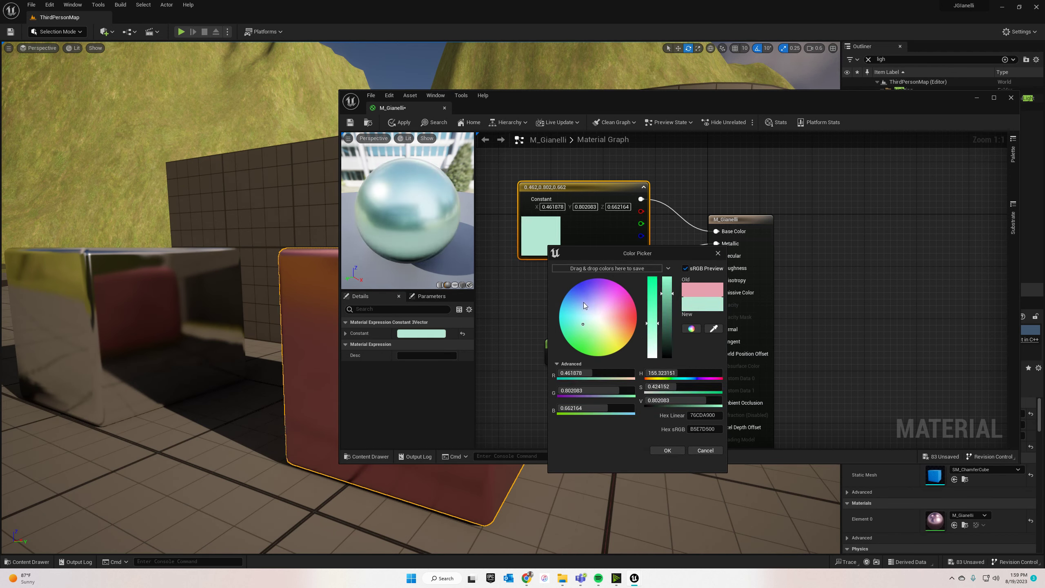
pyautogui.click(567, 310)
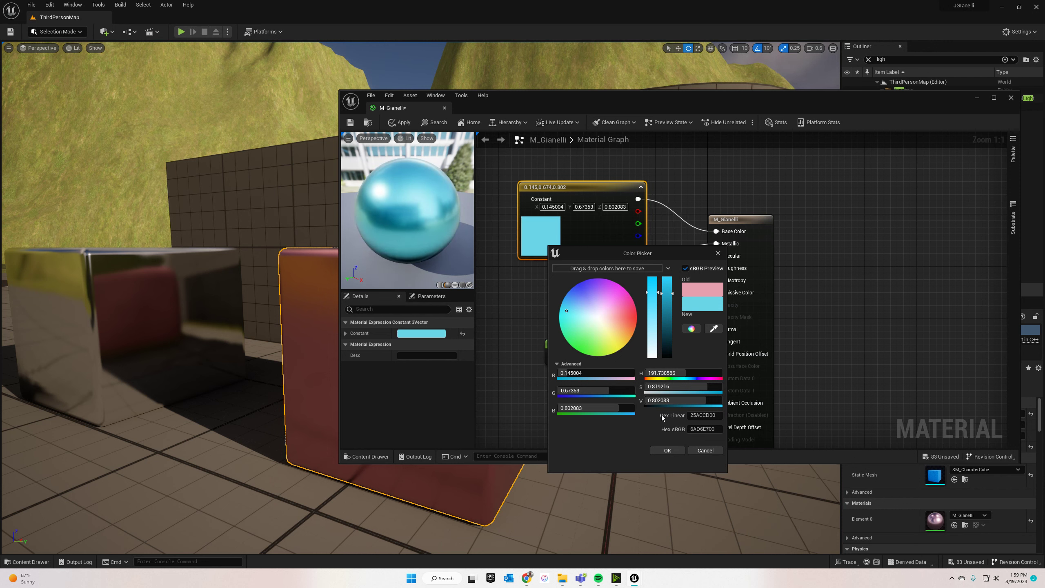
pyautogui.click(668, 449)
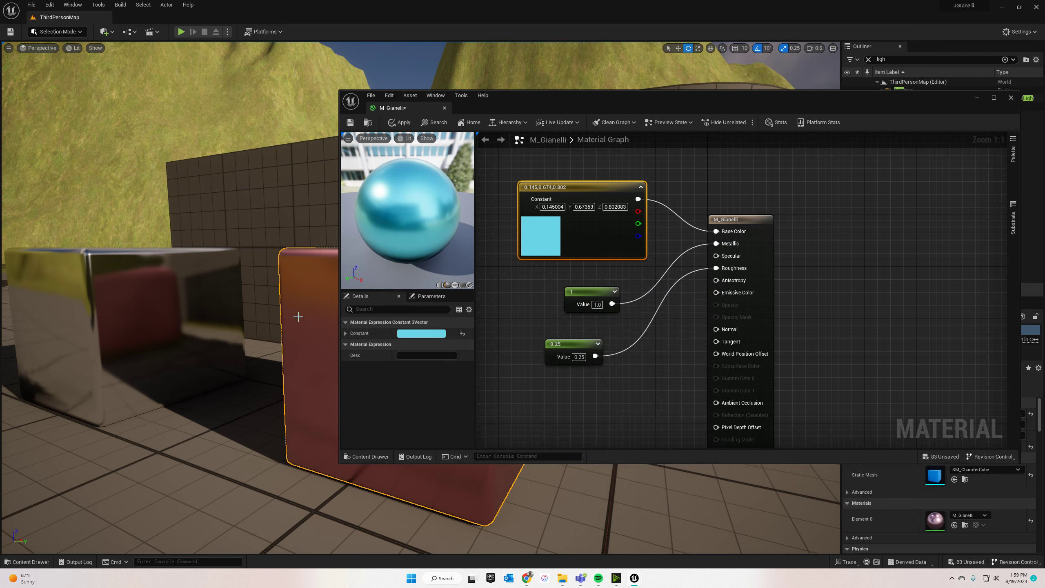
pyautogui.click(401, 123)
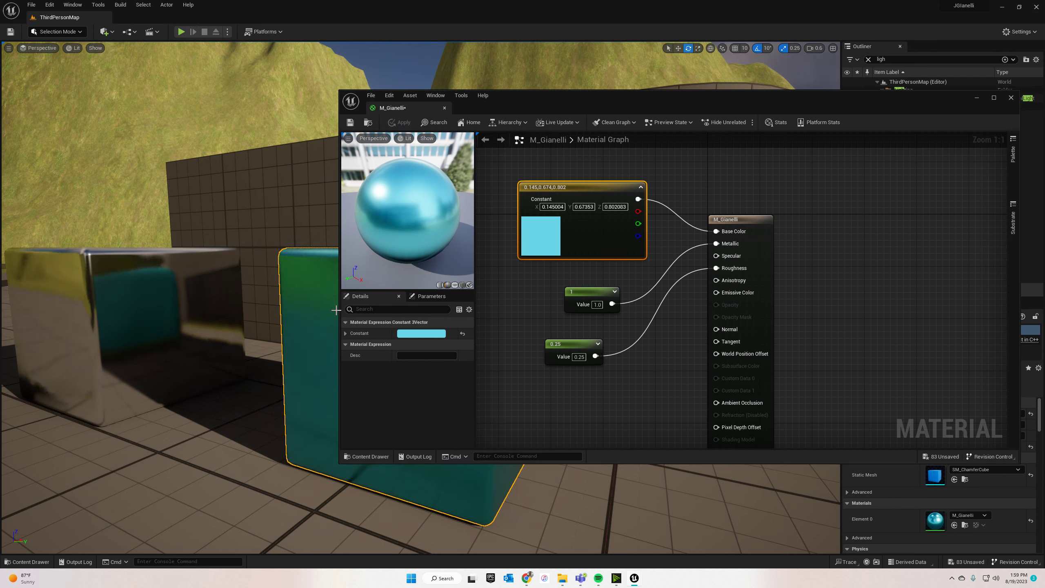
# Create a material instance from the custom material in the CustomMaterial folder, keeping the default name
pyautogui.hotkey('ctrl', 'space')
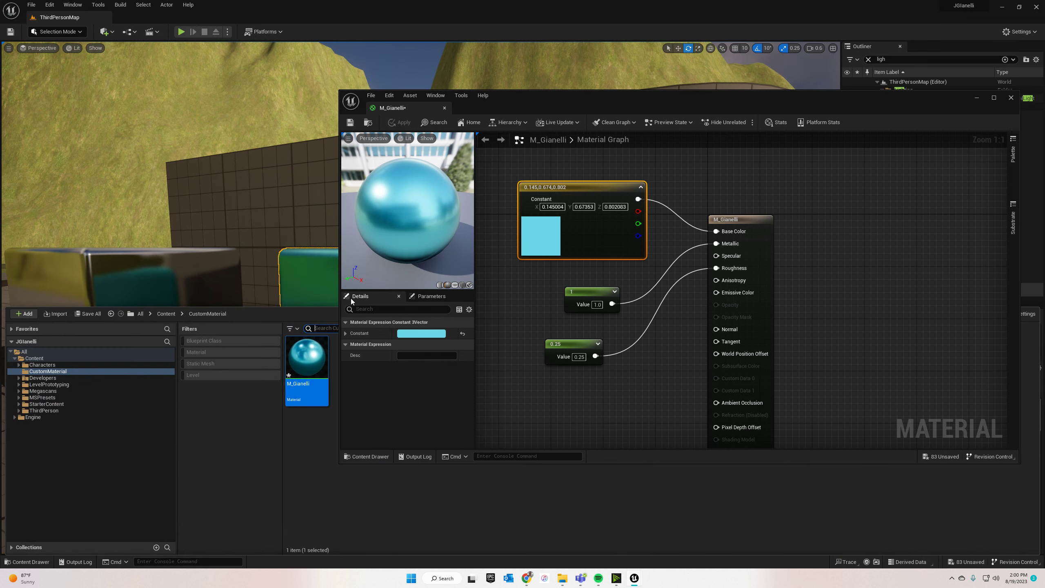
pyautogui.moveTo(535, 96); pyautogui.dragTo(695, 101)
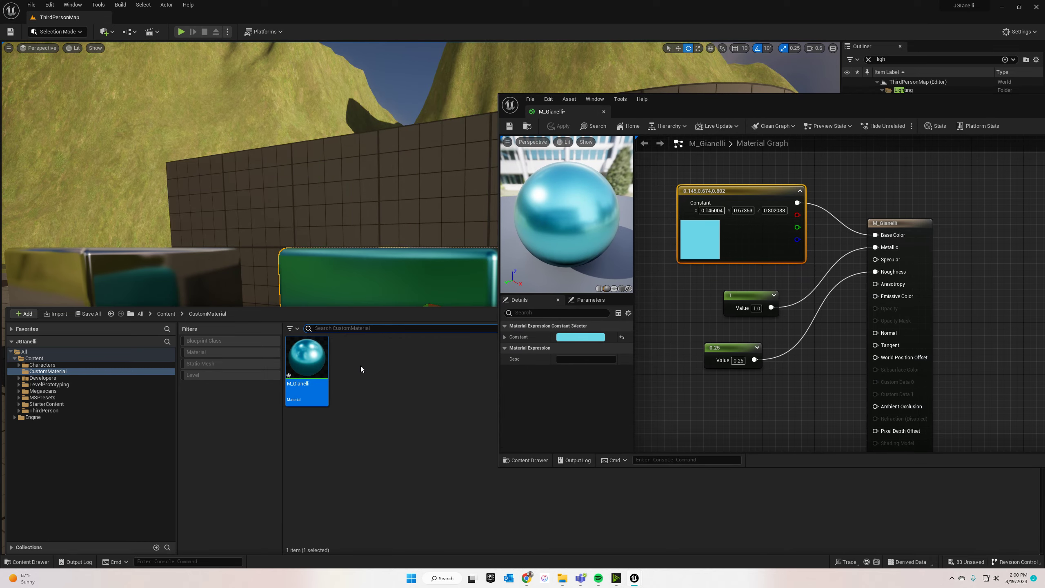
pyautogui.moveTo(313, 362)
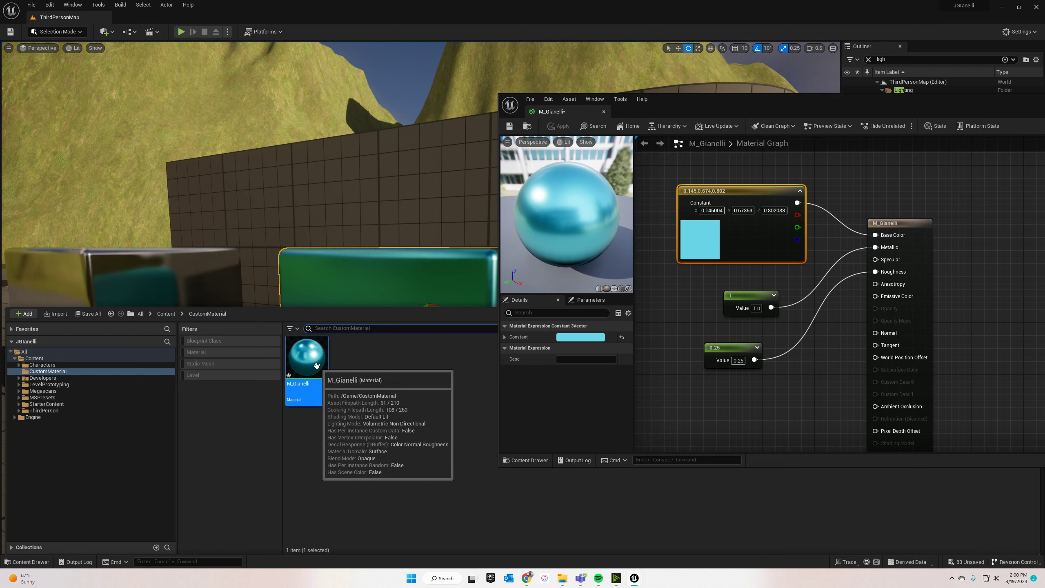
pyautogui.rightClick(316, 364)
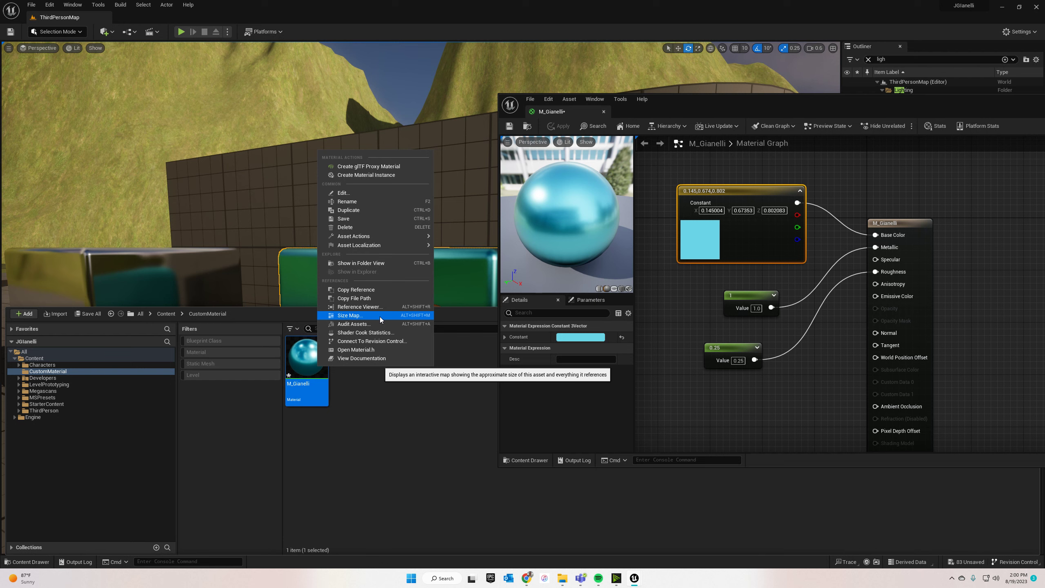
pyautogui.click(370, 175)
pyautogui.press('Return')
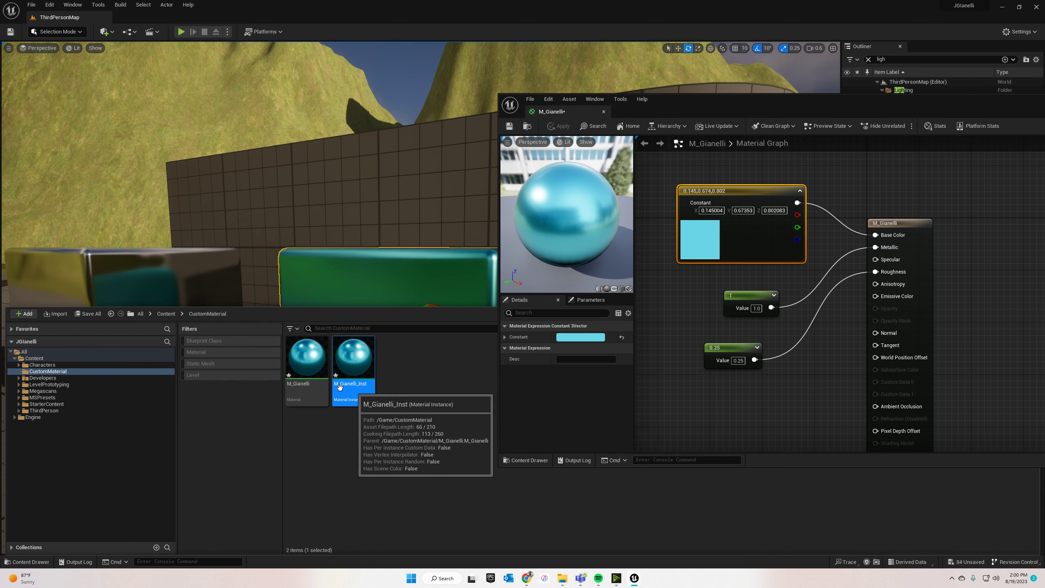
# Open the new material instance, compare it with its parent material, and bring its details fully into view
pyautogui.doubleClick(359, 374)
pyautogui.click(571, 111)
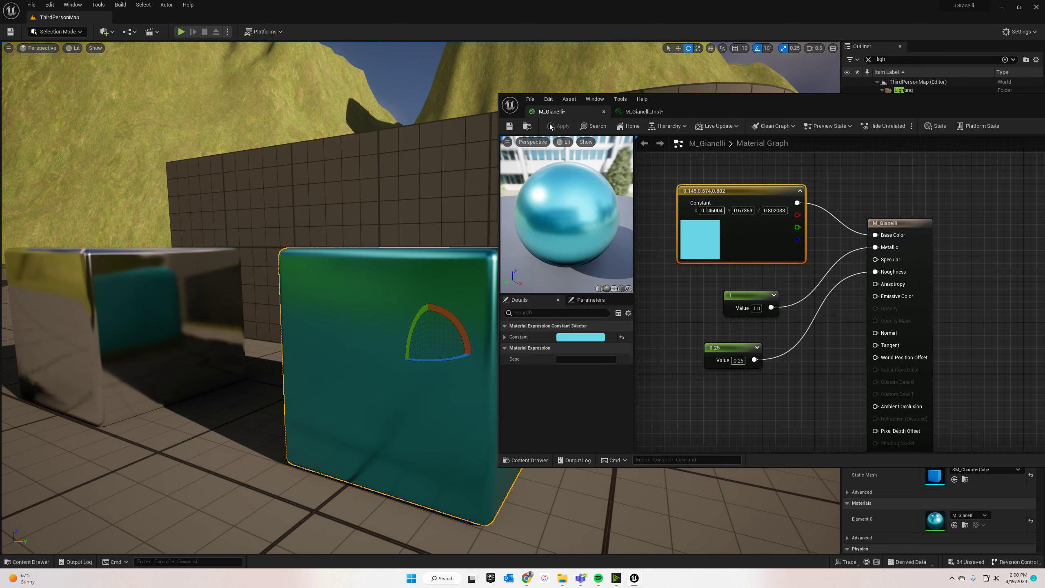
pyautogui.click(636, 116)
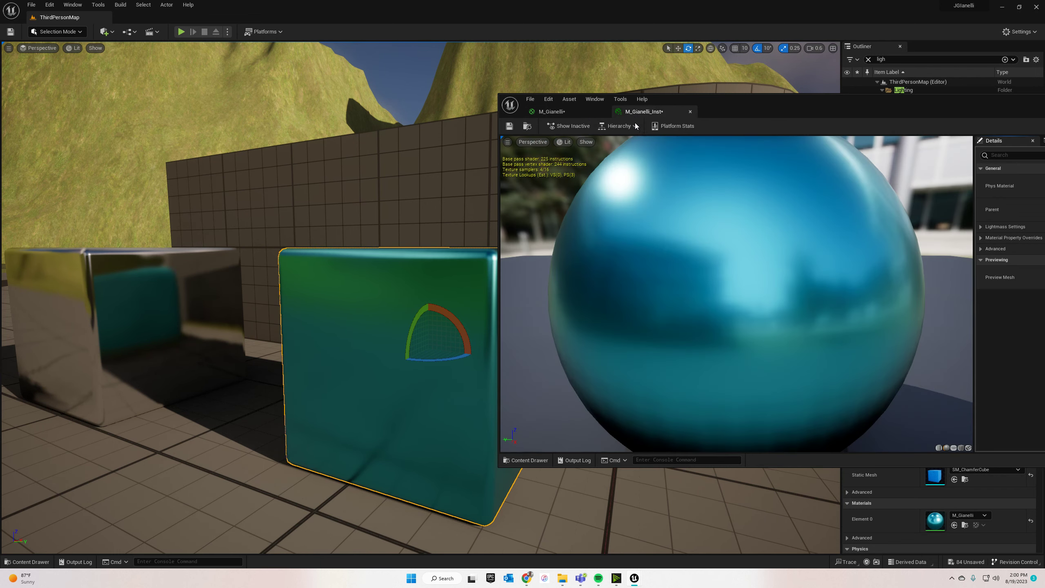
pyautogui.moveTo(661, 110); pyautogui.dragTo(608, 104)
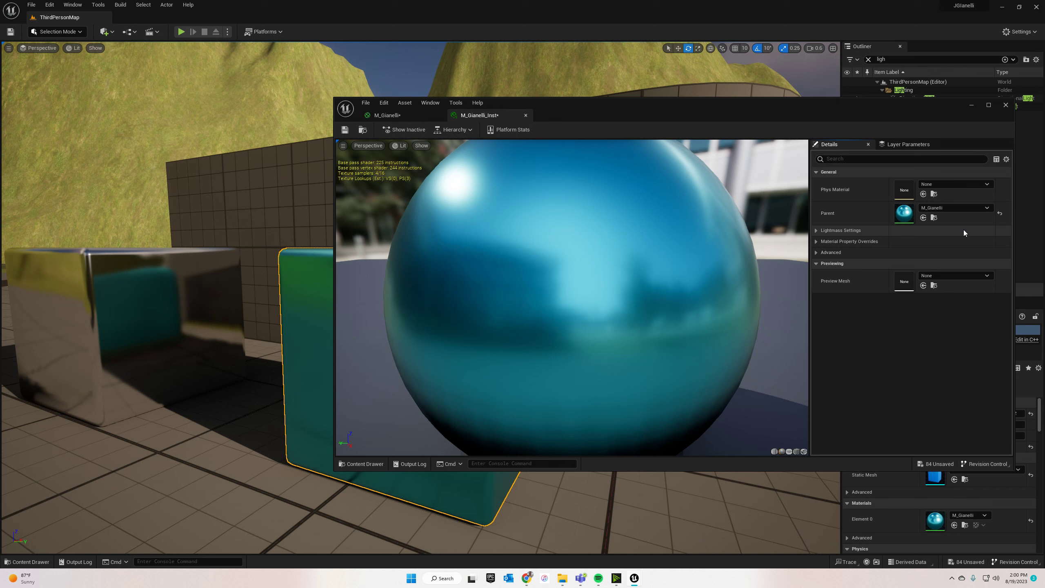
# Convert the parent material's base color constant to a parameter named Color
pyautogui.click(418, 116)
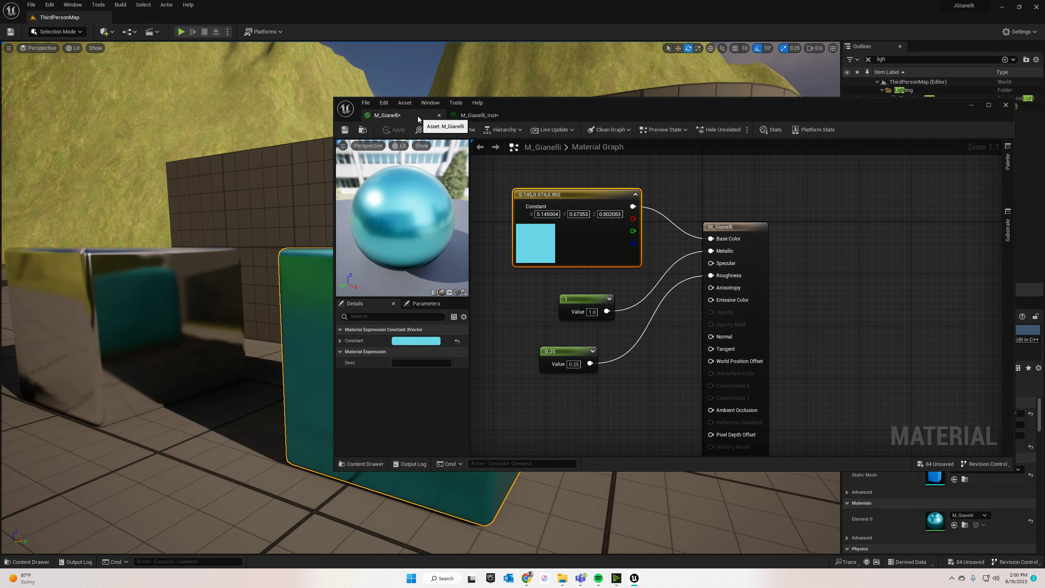
pyautogui.rightClick(567, 196)
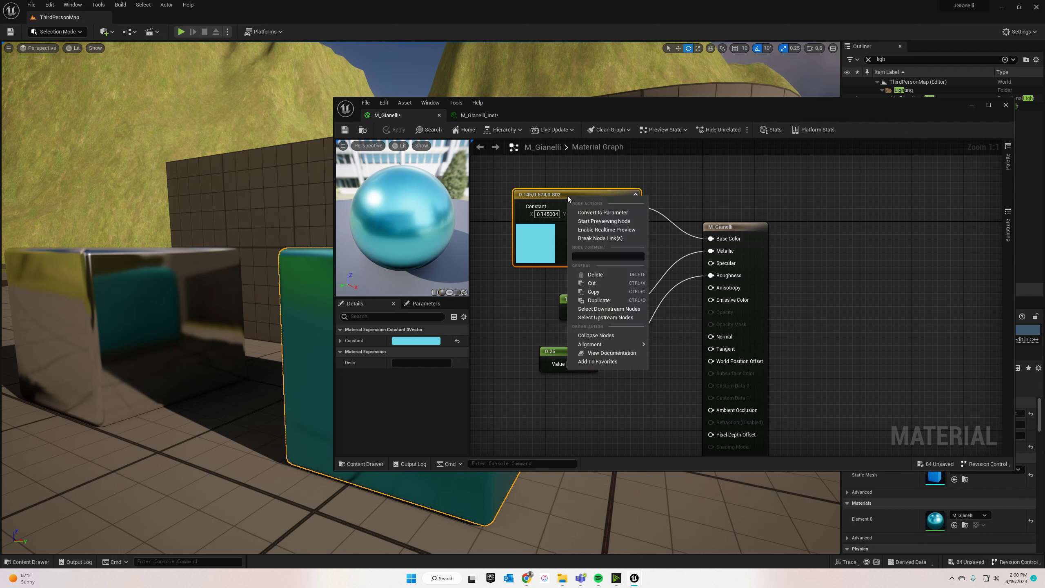
pyautogui.click(621, 214)
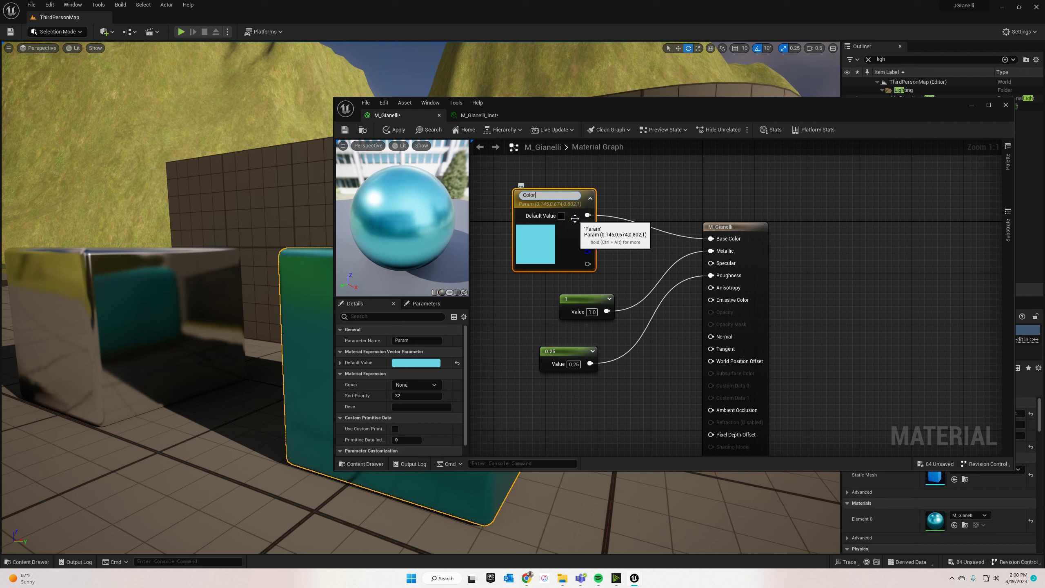
pyautogui.press('Return')
# Convert the constant feeding the Metallic input to a parameter named Metallic
pyautogui.rightClick(587, 305)
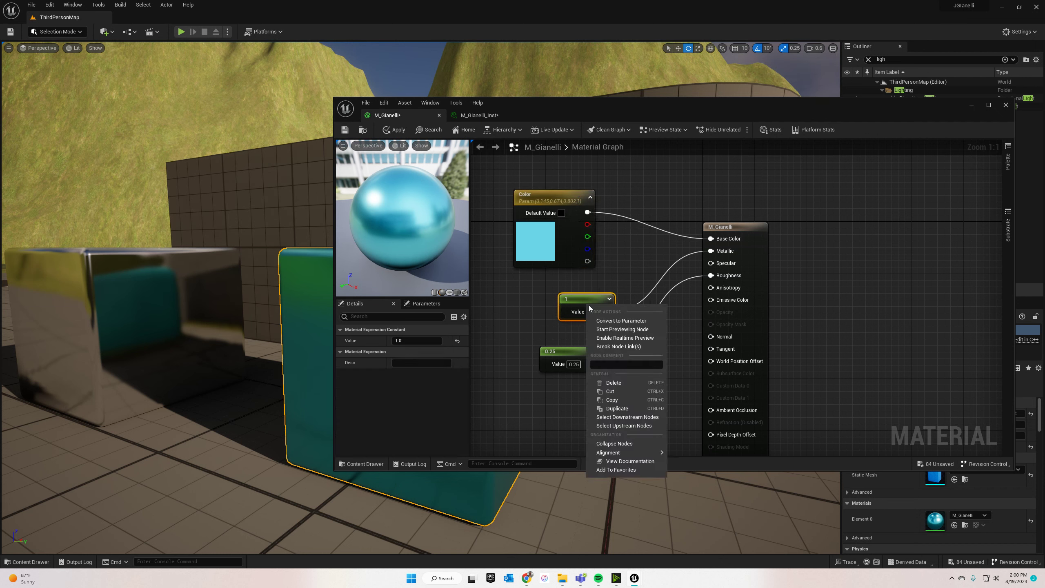
pyautogui.click(621, 321)
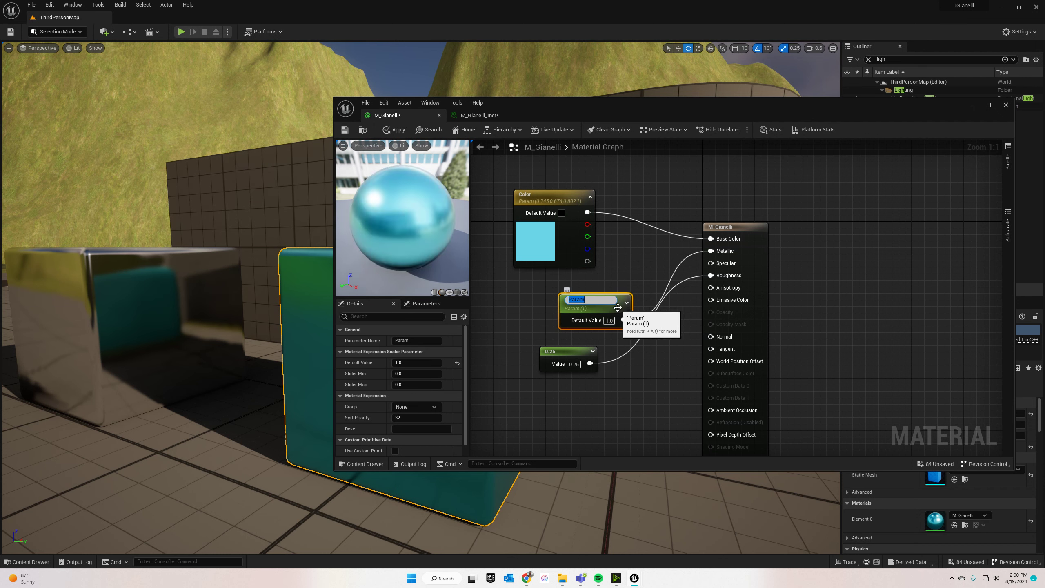
pyautogui.write('Metal')
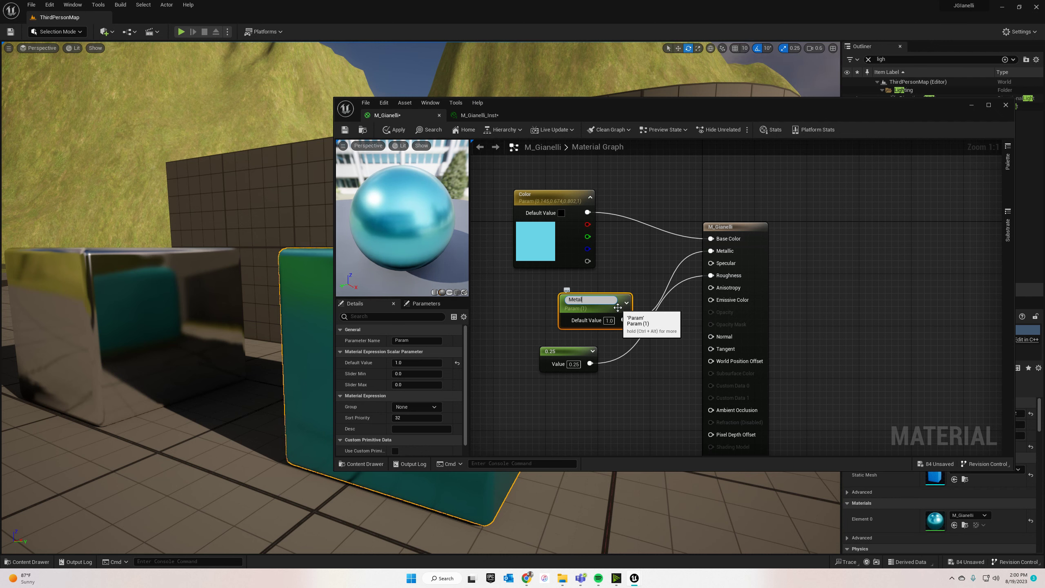
pyautogui.write('lic')
pyautogui.press('Return')
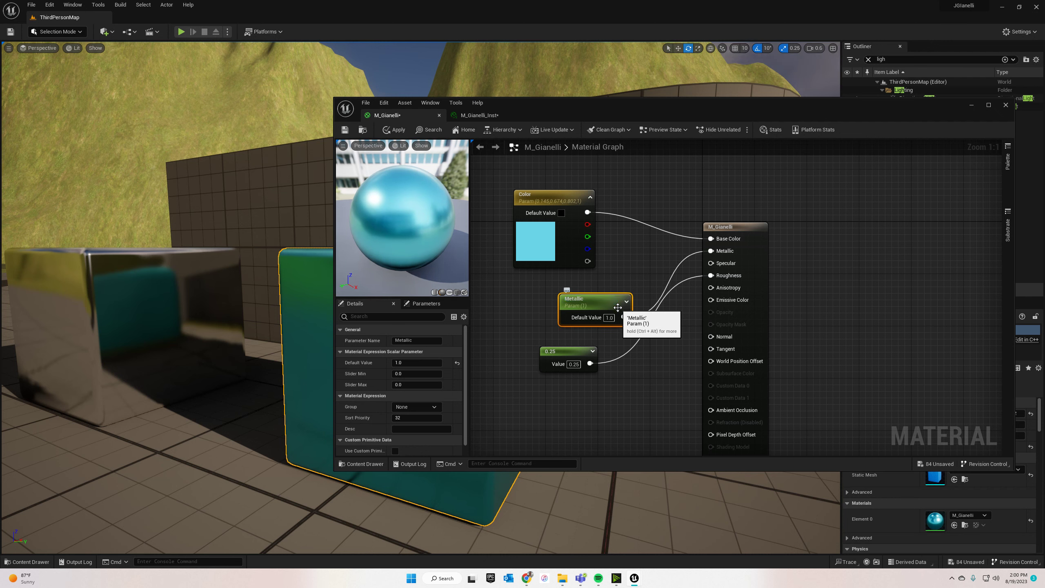
# Convert the 0.25 constant feeding the Roughness input to a parameter named Roughness
pyautogui.rightClick(561, 350)
pyautogui.click(576, 366)
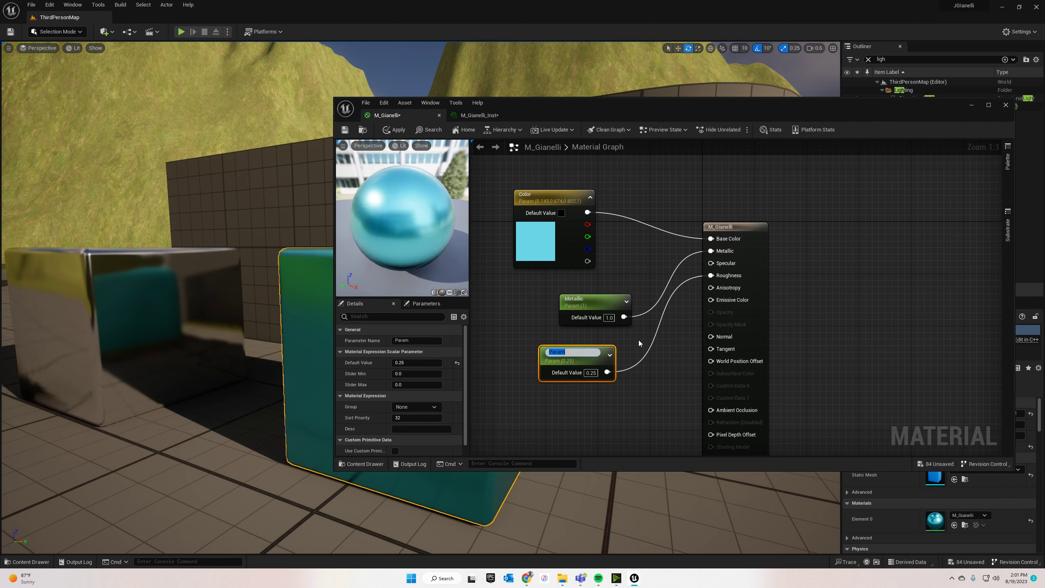
pyautogui.write('Roughness')
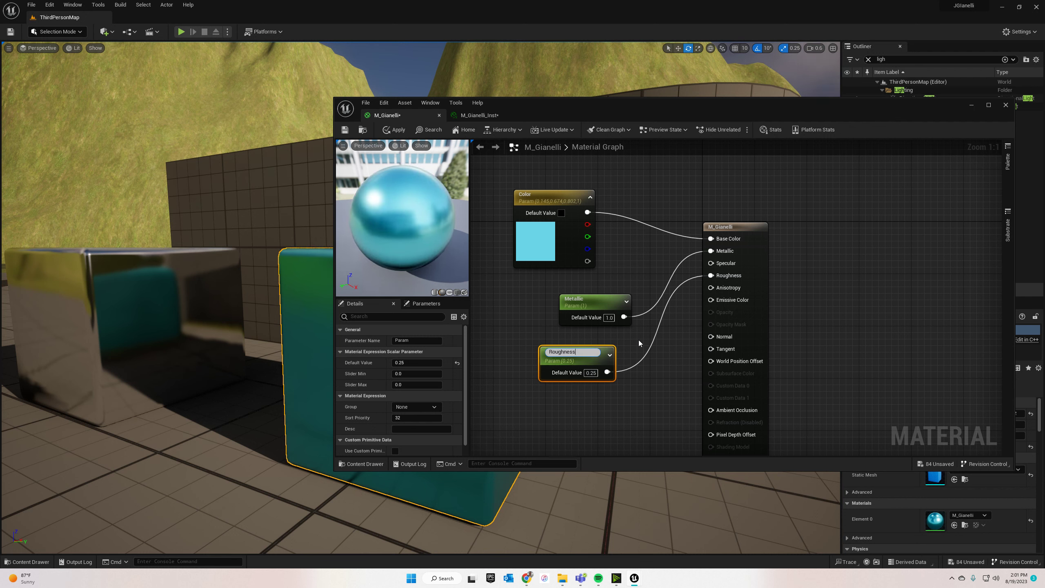
pyautogui.press('Return')
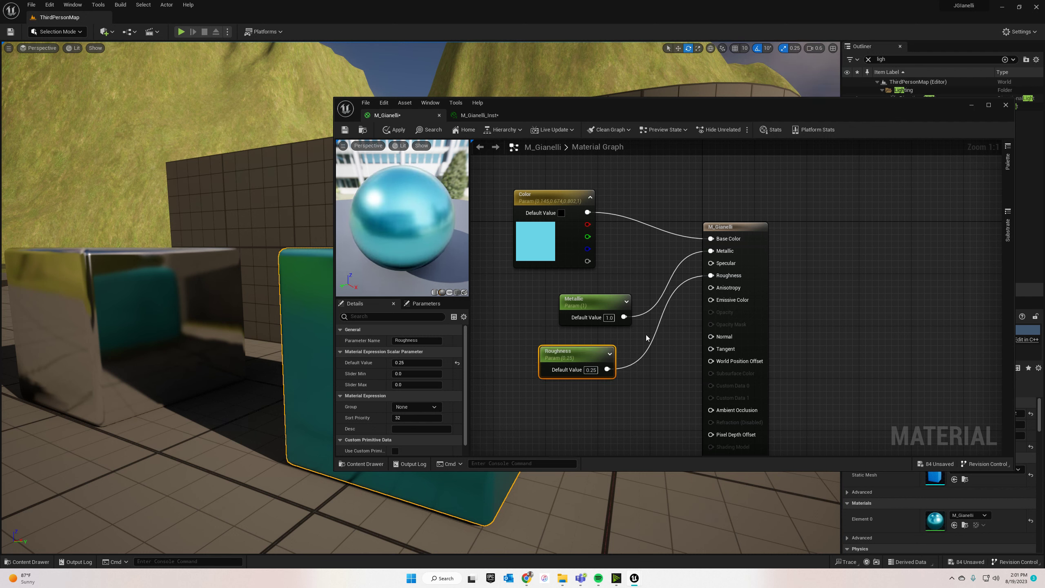
# Examine the details of the Roughness, Metallic and Color parameters, including the slider minimum and maximum of the scalar parameters
pyautogui.click(590, 302)
pyautogui.click(575, 355)
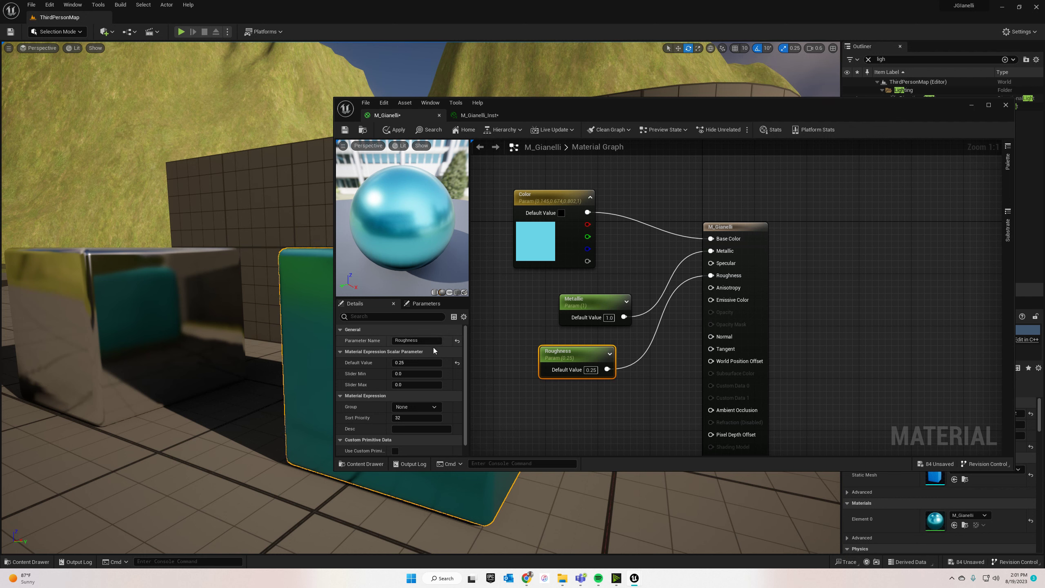
pyautogui.click(408, 374)
pyautogui.press('Tab')
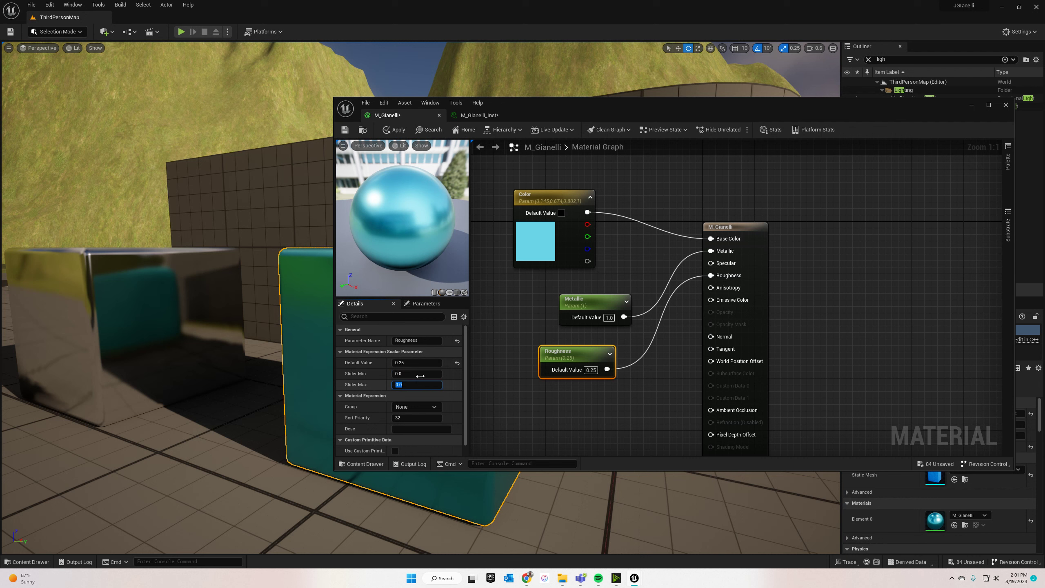
pyautogui.click(583, 297)
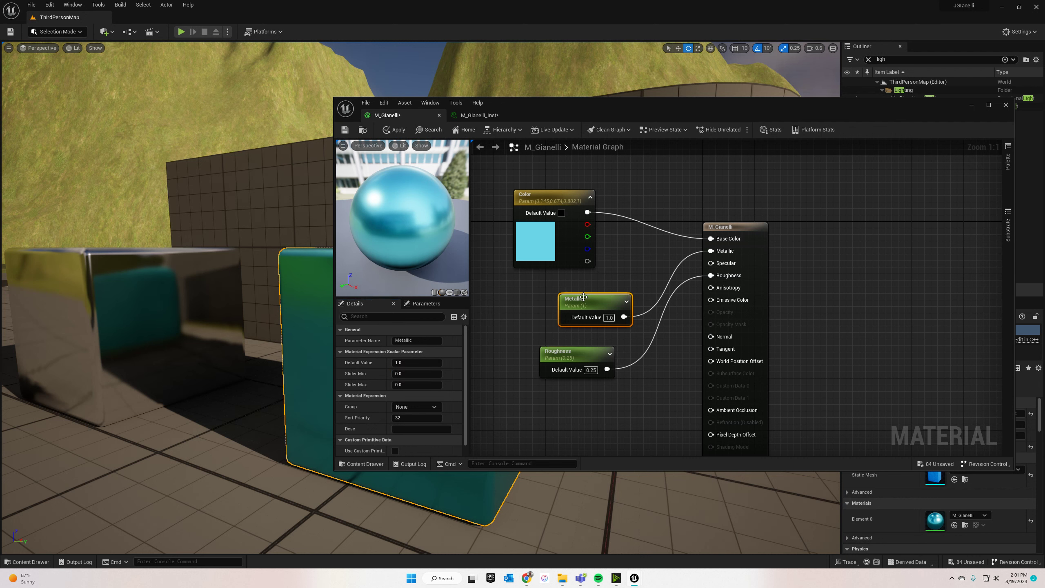
pyautogui.click(415, 384)
pyautogui.click(496, 337)
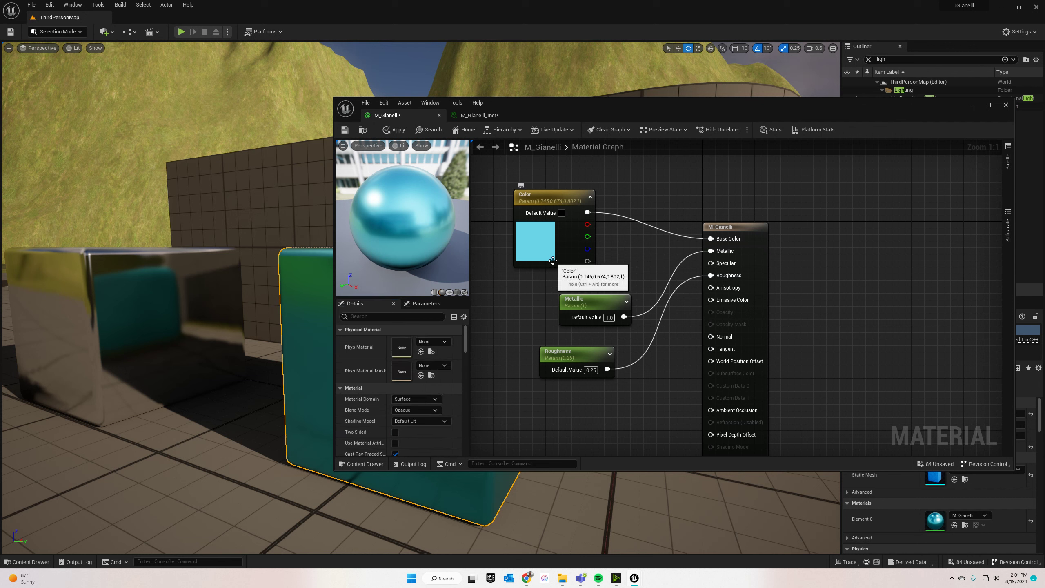
pyautogui.click(553, 260)
# Save the parent material, close its graph, and place the material instance editor beside the teal cube
pyautogui.click(345, 131)
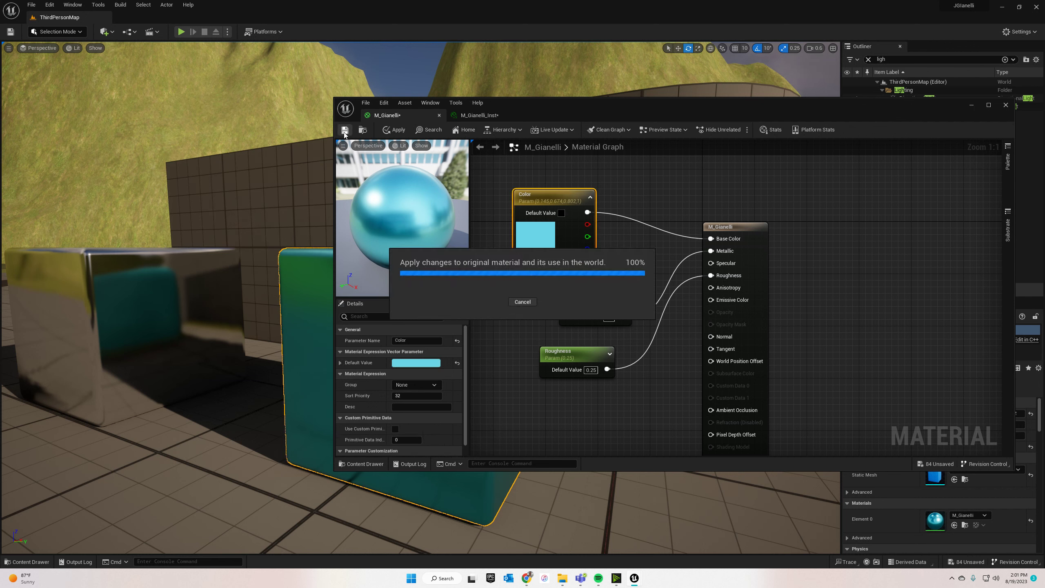
pyautogui.click(439, 116)
pyautogui.moveTo(487, 112)
pyautogui.mouseDown()
pyautogui.moveTo(515, 92)
pyautogui.moveTo(795, 106)
pyautogui.moveTo(720, 63)
pyautogui.moveTo(665, 59)
pyautogui.moveTo(704, 98)
pyautogui.moveTo(504, 120)
pyautogui.mouseUp()
pyautogui.moveTo(274, 218); pyautogui.dragTo(825, 176)
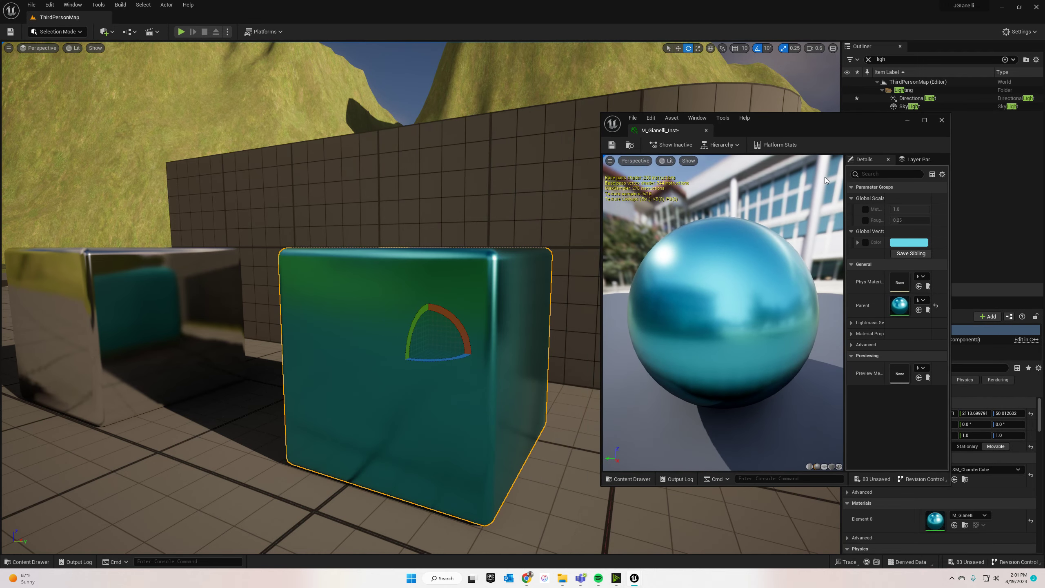
pyautogui.moveTo(847, 128); pyautogui.dragTo(738, 104)
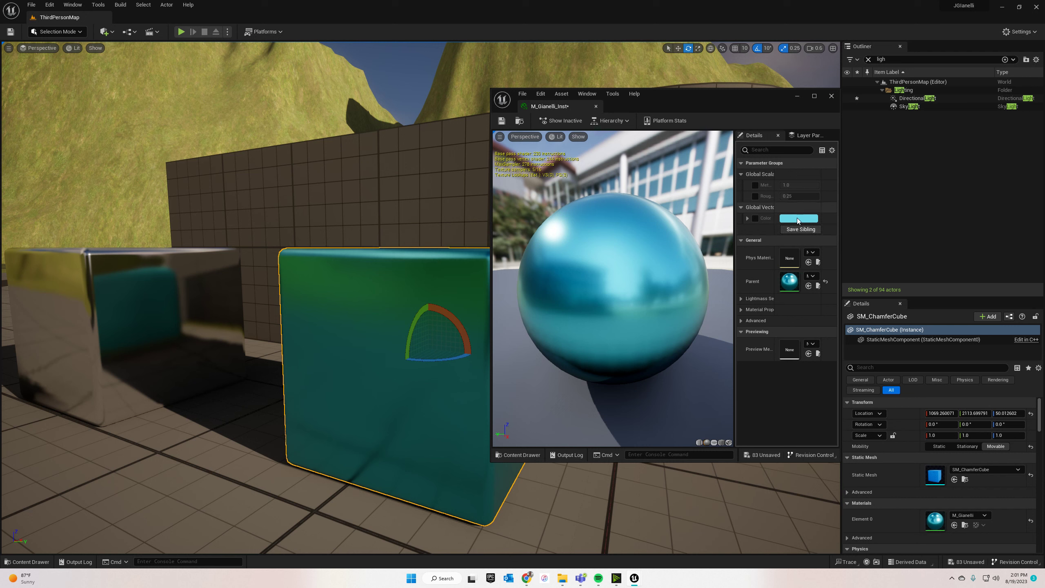
# Enable the Metallic, Roughness and Color overrides in the material instance and expand the Color channels
pyautogui.click(748, 219)
pyautogui.click(756, 185)
pyautogui.click(755, 196)
pyautogui.click(755, 218)
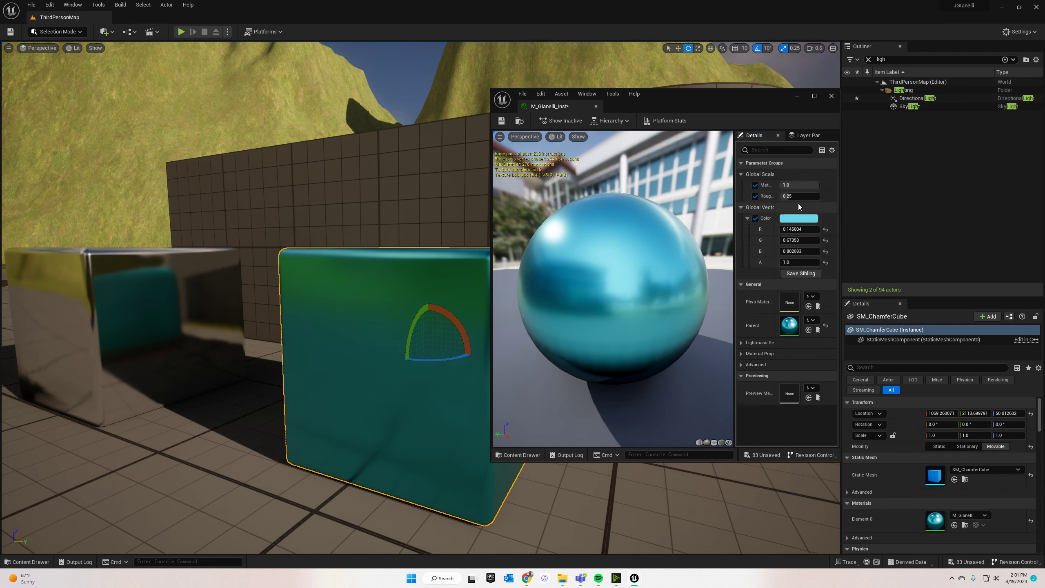
# Set the instance's Color to golden orange (R 0.802, G 0.361, B 0) and apply the instance to the teal cube
pyautogui.click(798, 218)
pyautogui.moveTo(850, 294); pyautogui.dragTo(892, 311)
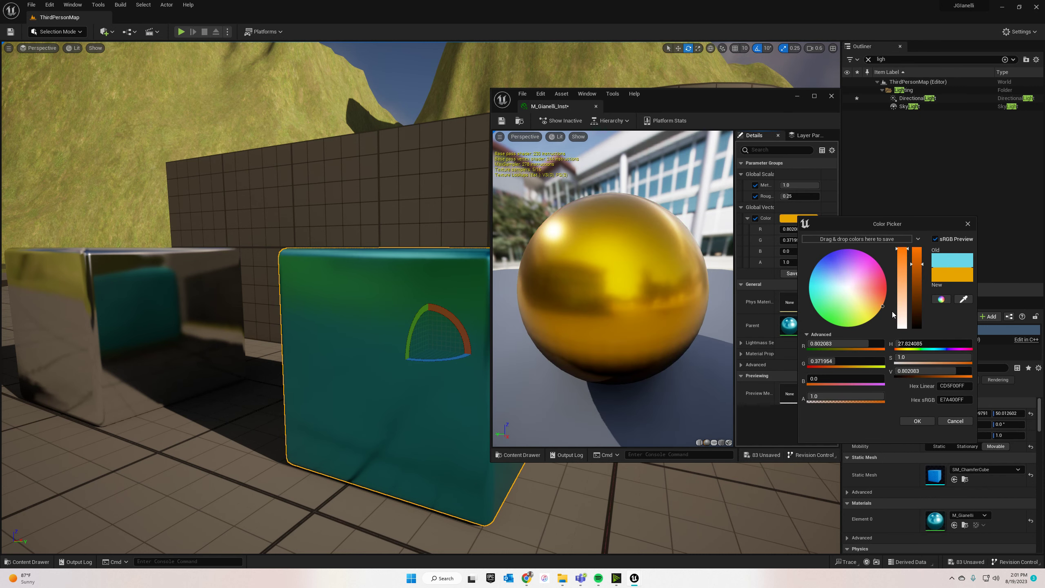
pyautogui.click(916, 422)
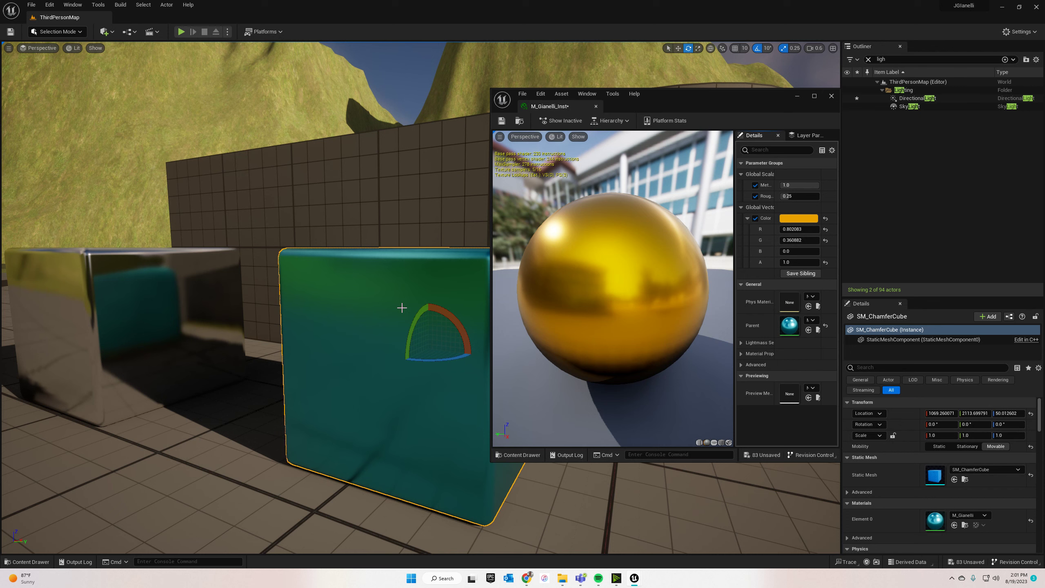
pyautogui.hotkey('ctrl', 'space')
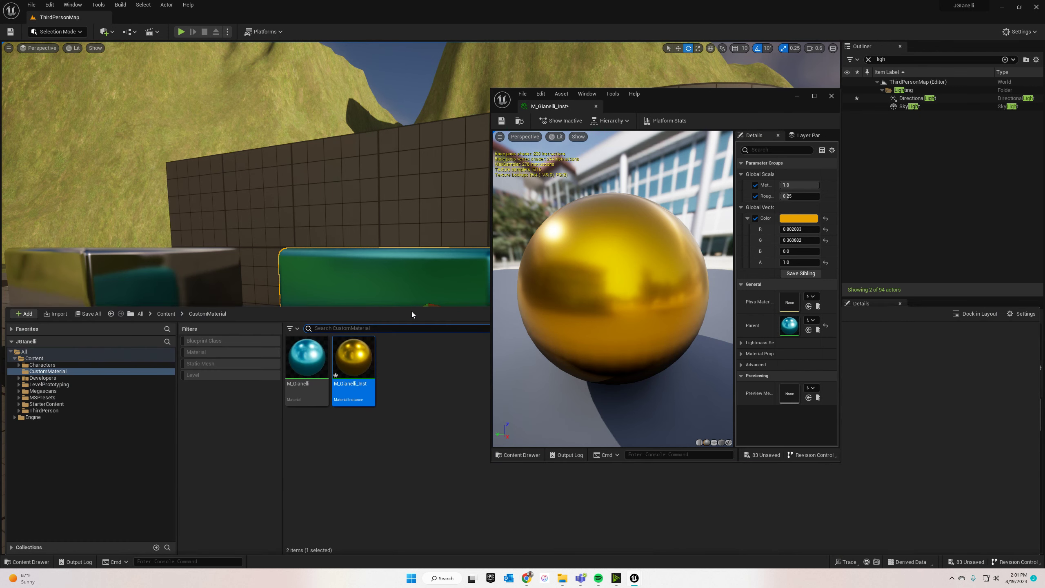
pyautogui.moveTo(359, 354); pyautogui.dragTo(378, 283)
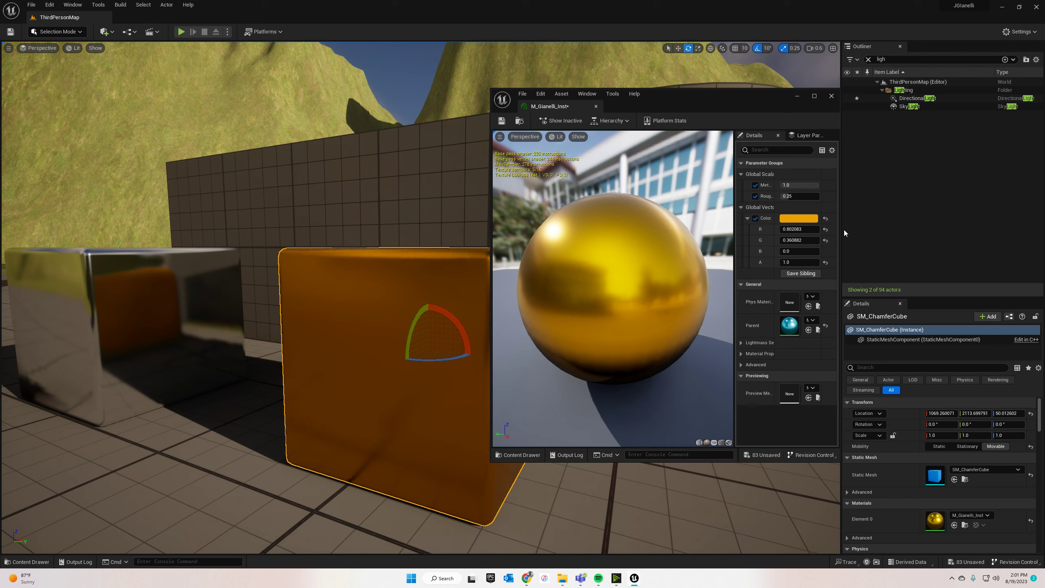
# Set the instance's Color to magenta, Metallic to 0.68 and Roughness to 0.28, and close its editor
pyautogui.click(799, 218)
pyautogui.moveTo(855, 299); pyautogui.dragTo(868, 264)
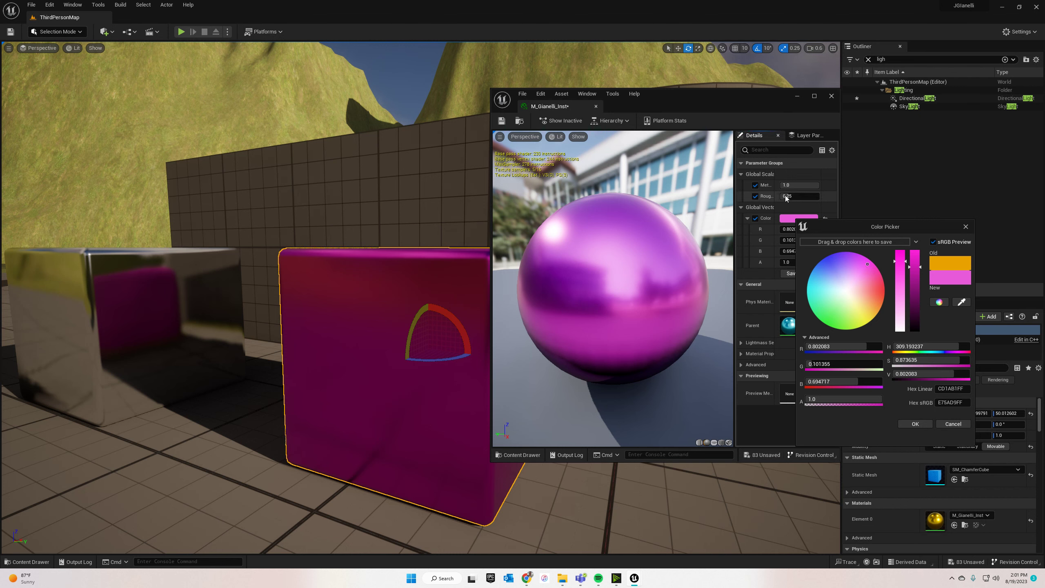
pyautogui.moveTo(791, 196)
pyautogui.mouseDown()
pyautogui.moveTo(813, 196)
pyautogui.moveTo(783, 196)
pyautogui.moveTo(806, 185)
pyautogui.mouseUp()
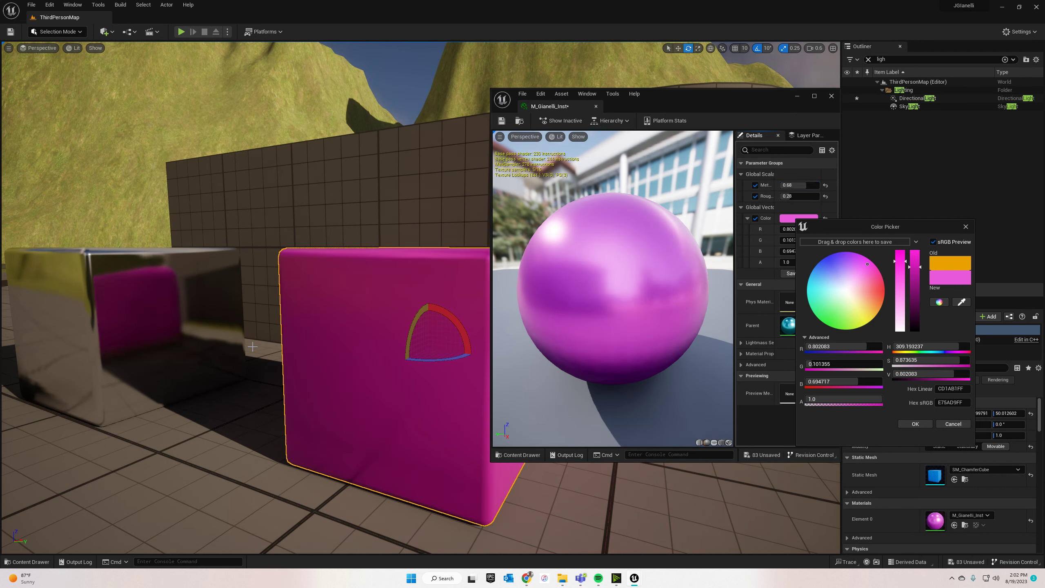
pyautogui.moveTo(222, 279); pyautogui.dragTo(302, 246, button='right')
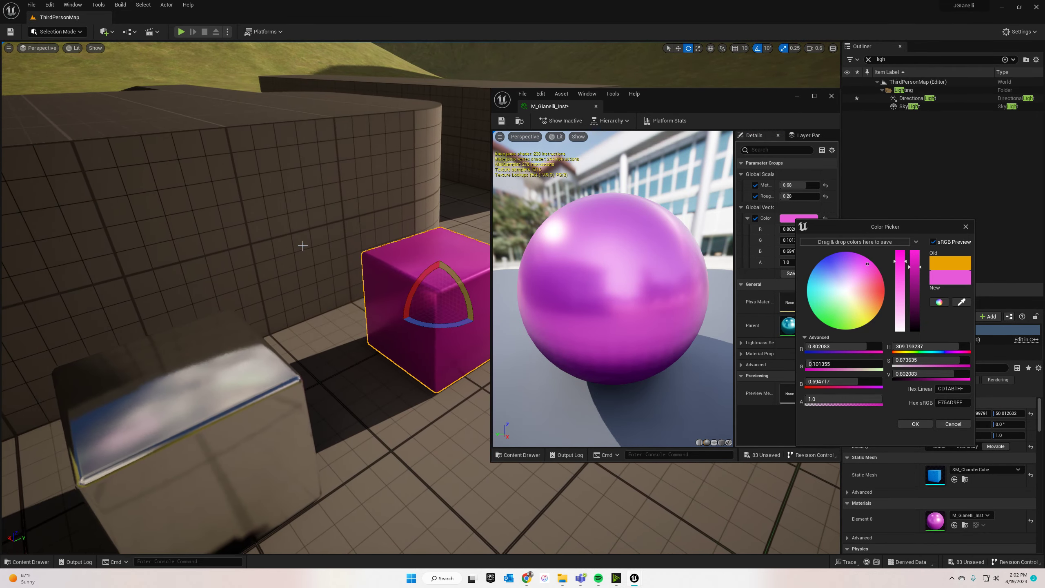
pyautogui.click(831, 96)
# Duplicate the magenta cube, place the copy in front of it, and apply the same material instance to the copy
pyautogui.press('w')
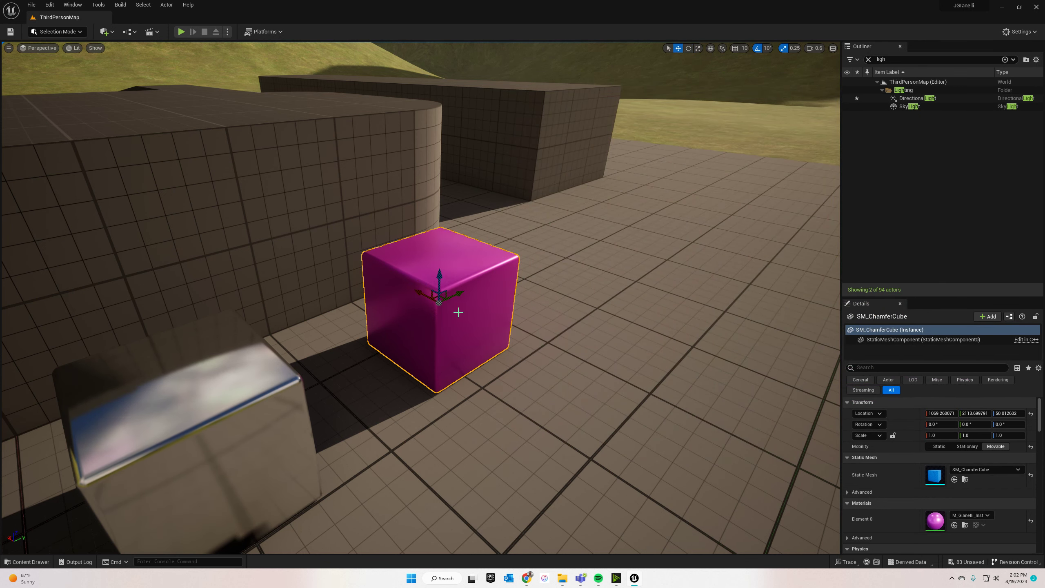
pyautogui.keyDown('alt'); pyautogui.moveTo(428, 289); pyautogui.dragTo(612, 374); pyautogui.keyUp('alt')
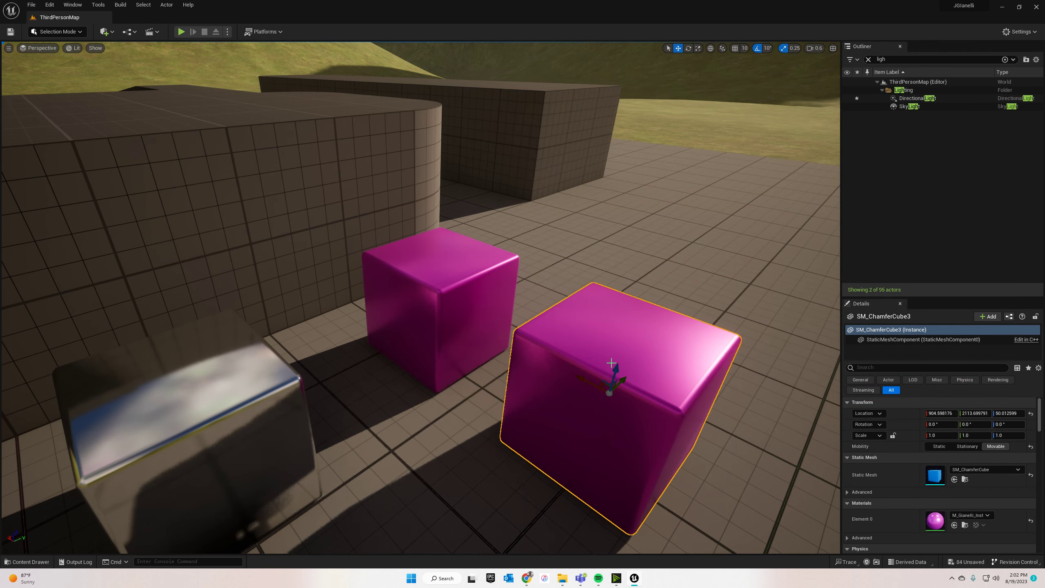
pyautogui.hotkey('ctrl', 'space')
pyautogui.moveTo(358, 365); pyautogui.dragTo(591, 303)
# Change the shared instance's Color to pale pink (R 0.802, G 0.510, B 0.518) with both cubes in view, and close its editor
pyautogui.doubleClick(361, 358)
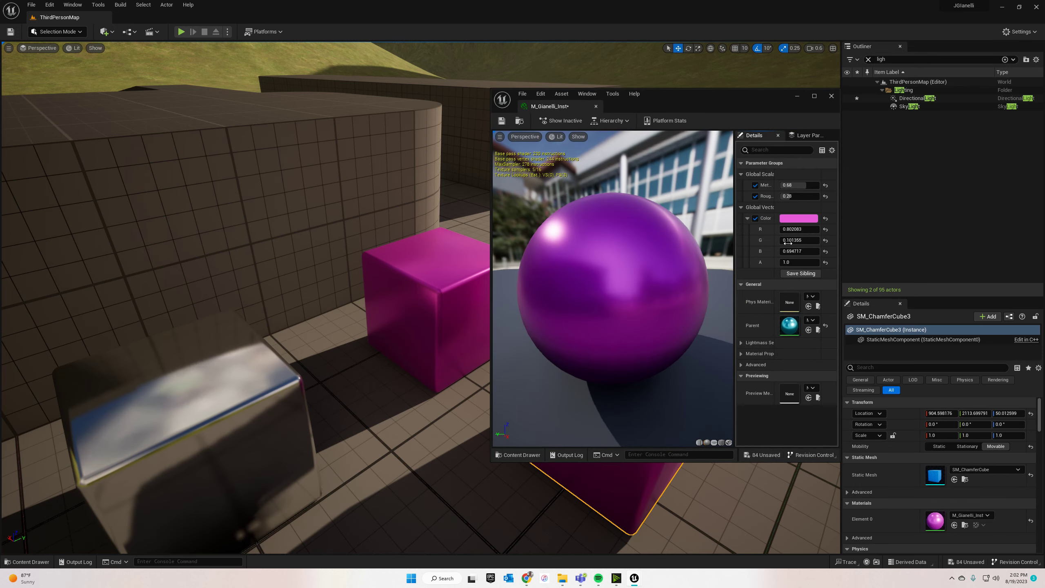
pyautogui.click(798, 218)
pyautogui.click(854, 293)
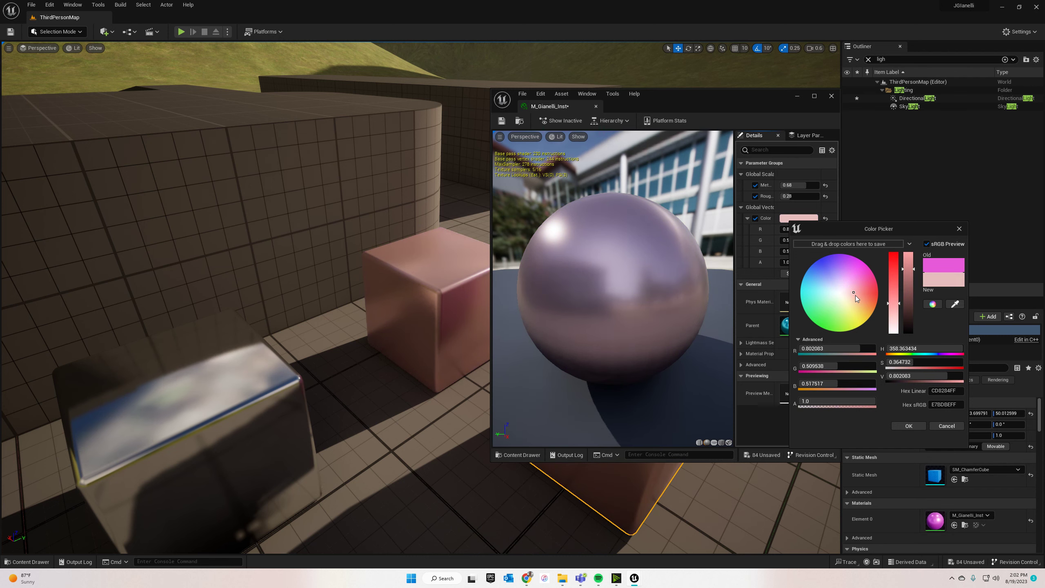
pyautogui.moveTo(774, 104); pyautogui.dragTo(282, 181)
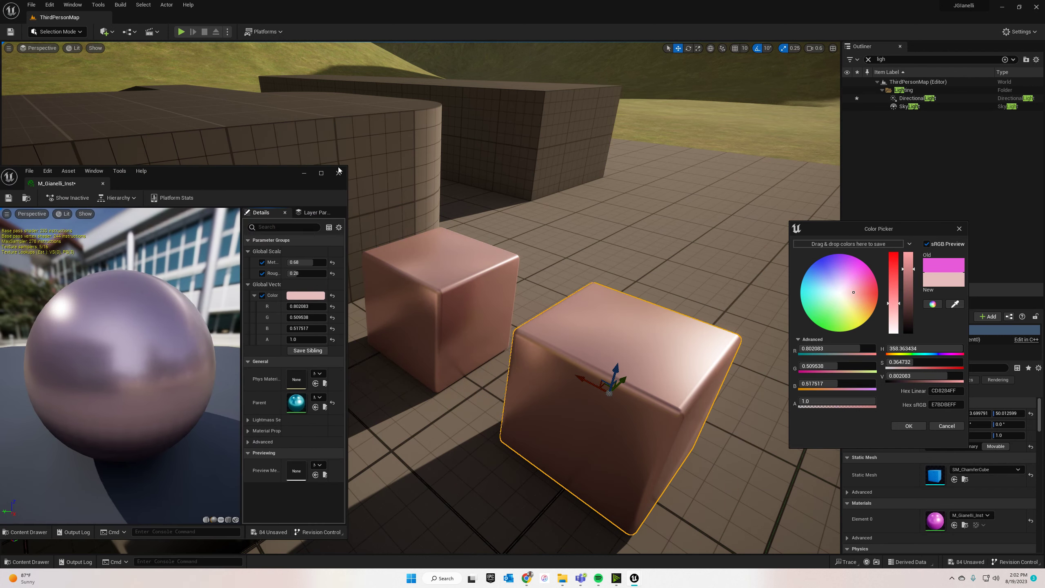
pyautogui.click(338, 173)
# Create a second material instance from the parent material, keeping the suggested name ending in Inst1
pyautogui.hotkey('ctrl', 'space')
pyautogui.click(301, 363)
pyautogui.rightClick(302, 363)
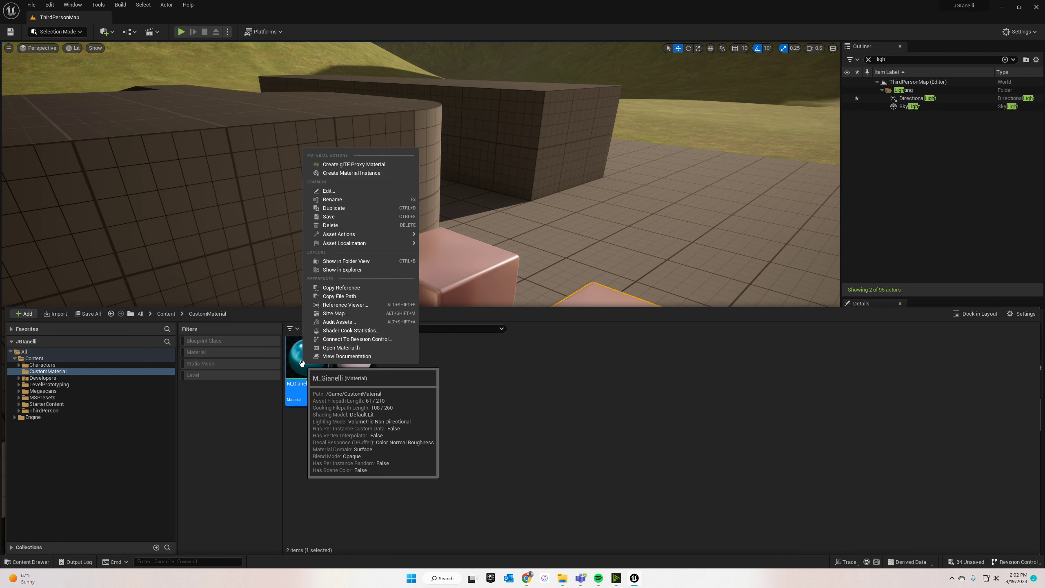
pyautogui.click(354, 174)
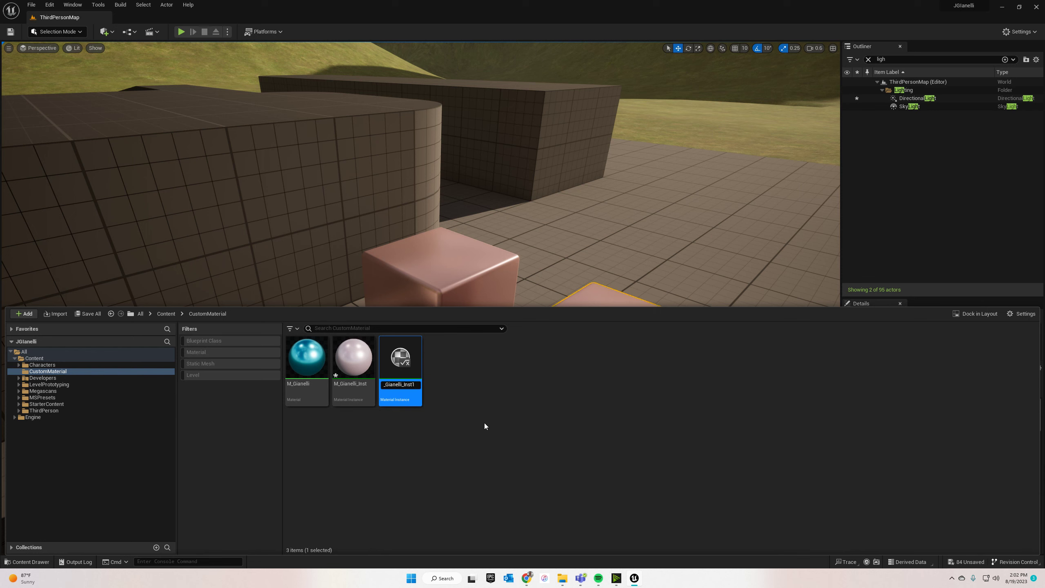
pyautogui.press('Return')
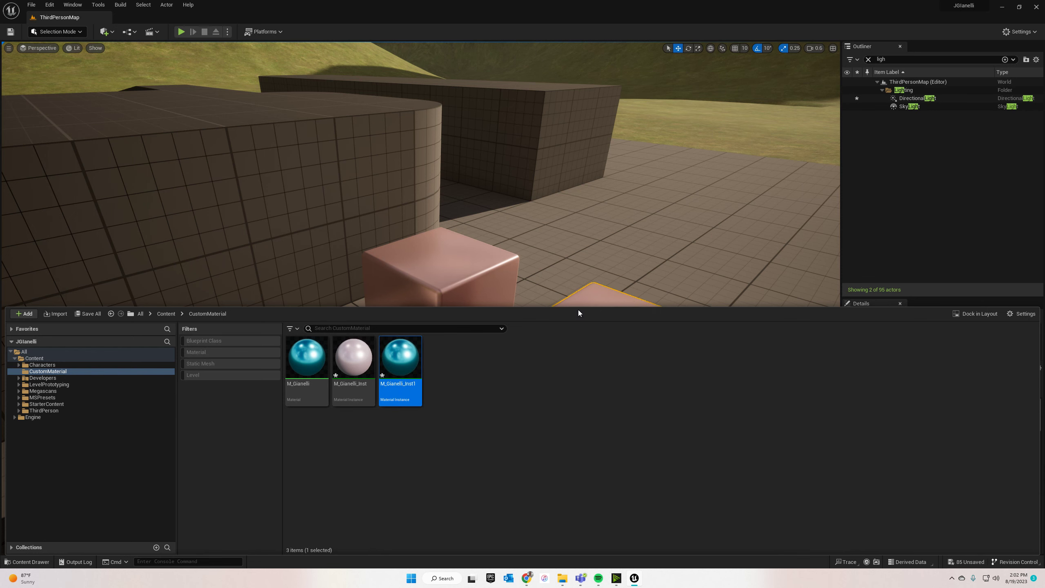
# Shrink the content browser to uncover the duplicated cube and apply the second material instance to that cube
pyautogui.moveTo(575, 311); pyautogui.dragTo(609, 418)
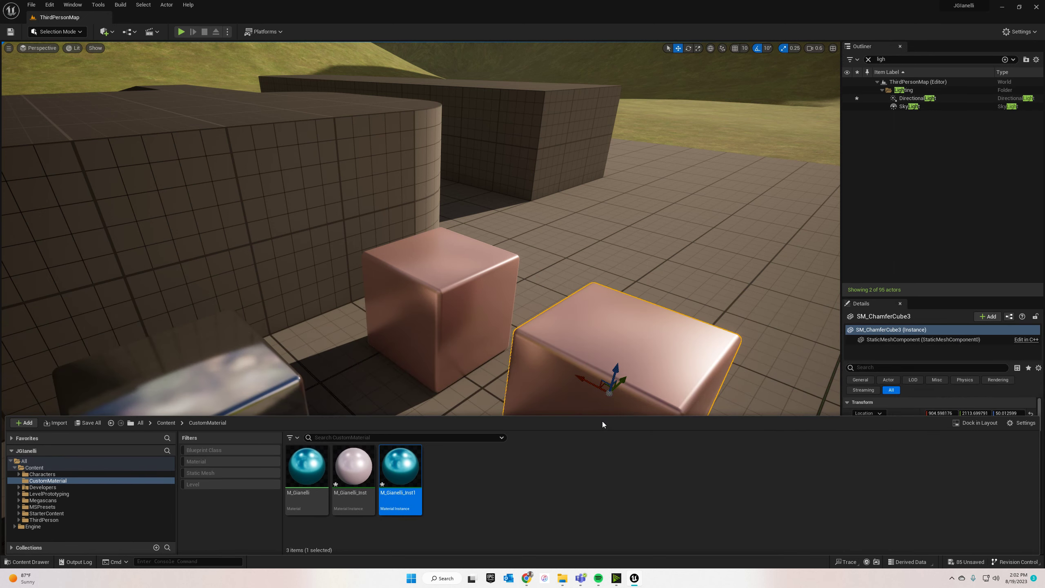
pyautogui.rightClick(356, 473)
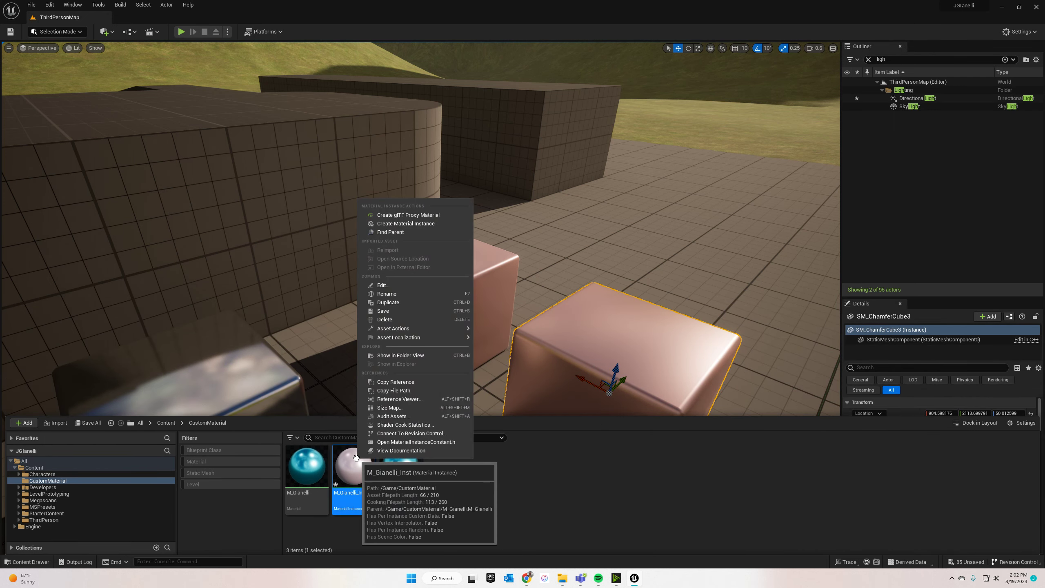
pyautogui.click(503, 439)
pyautogui.moveTo(401, 467); pyautogui.dragTo(652, 354)
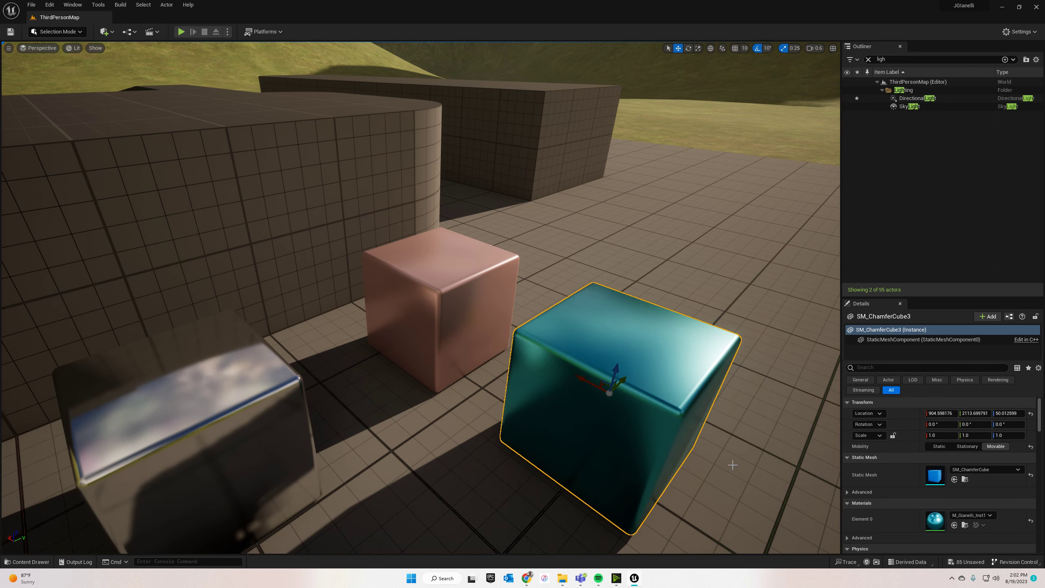
# Open the second material instance and enable its Metallic, Roughness and Color overrides
pyautogui.press('e')
pyautogui.hotkey('ctrl', 'space')
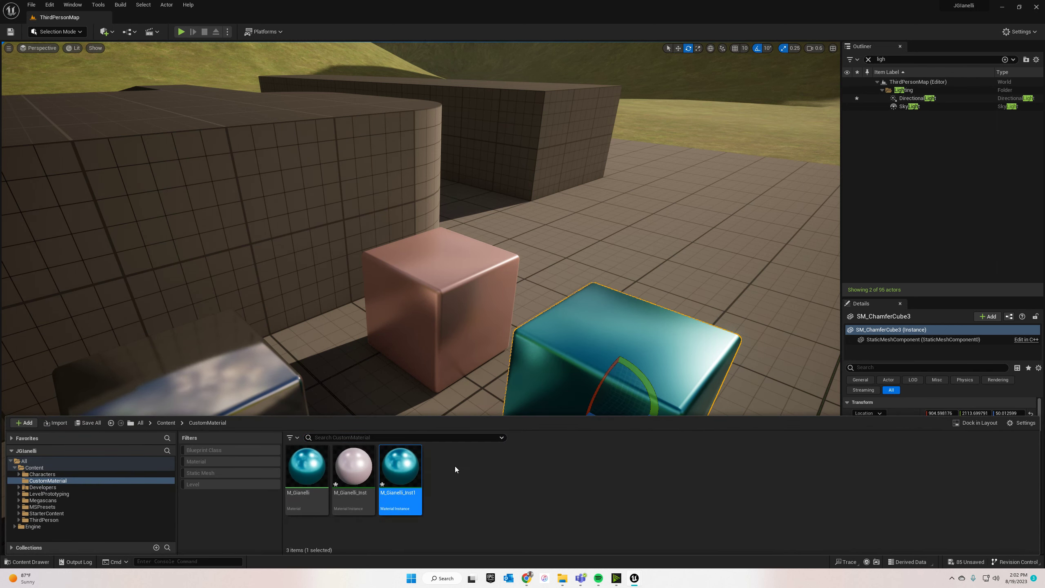
pyautogui.doubleClick(402, 468)
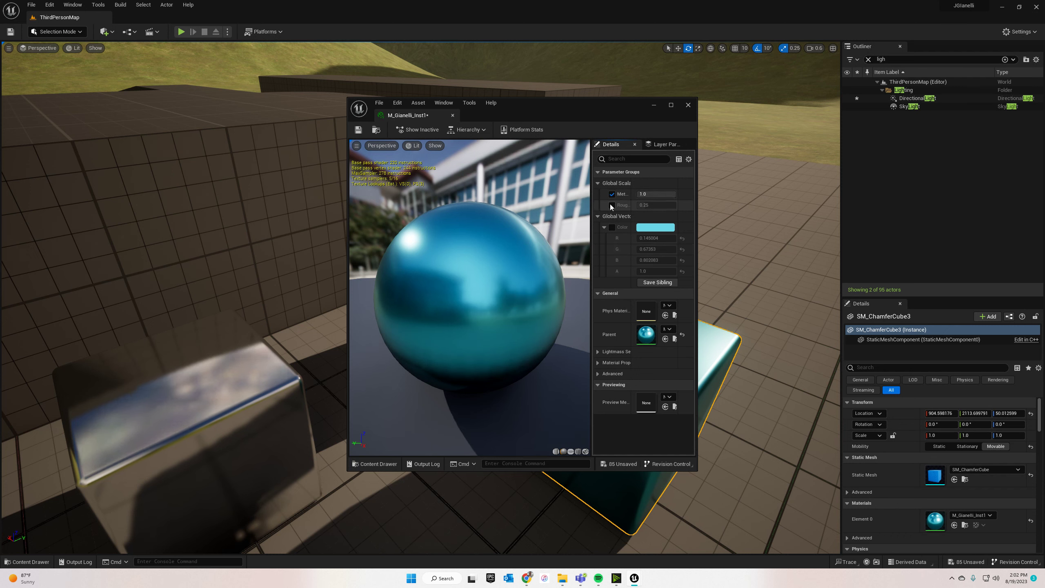
pyautogui.click(611, 205)
pyautogui.click(612, 228)
# Set the second instance's Color to pale blue (R 0.493, G 0.686, B 0.802) and close its editor
pyautogui.click(642, 228)
pyautogui.moveTo(684, 299); pyautogui.dragTo(652, 282)
pyautogui.moveTo(753, 282); pyautogui.dragTo(752, 309)
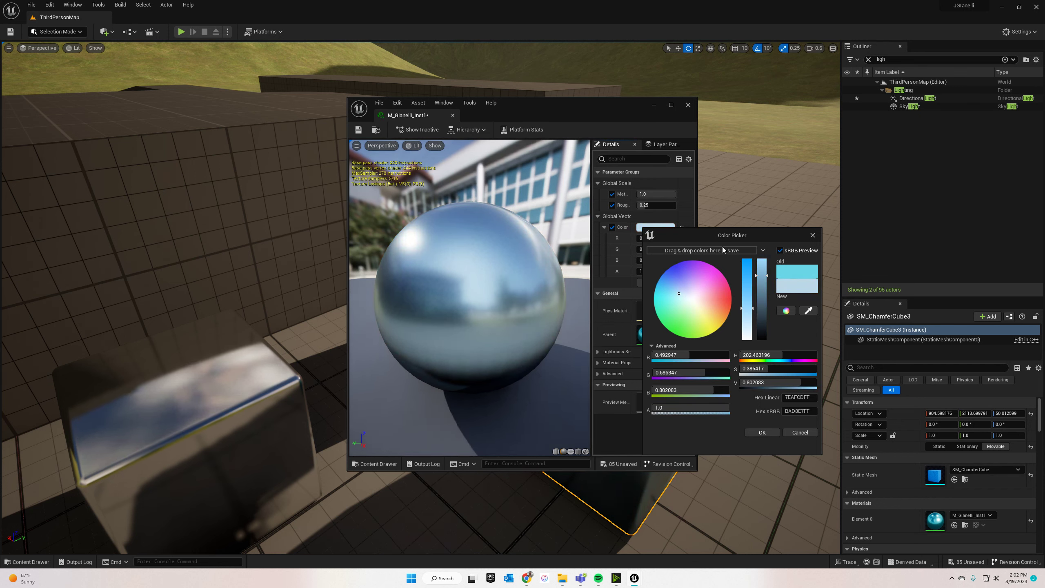
pyautogui.click(762, 432)
pyautogui.click(689, 105)
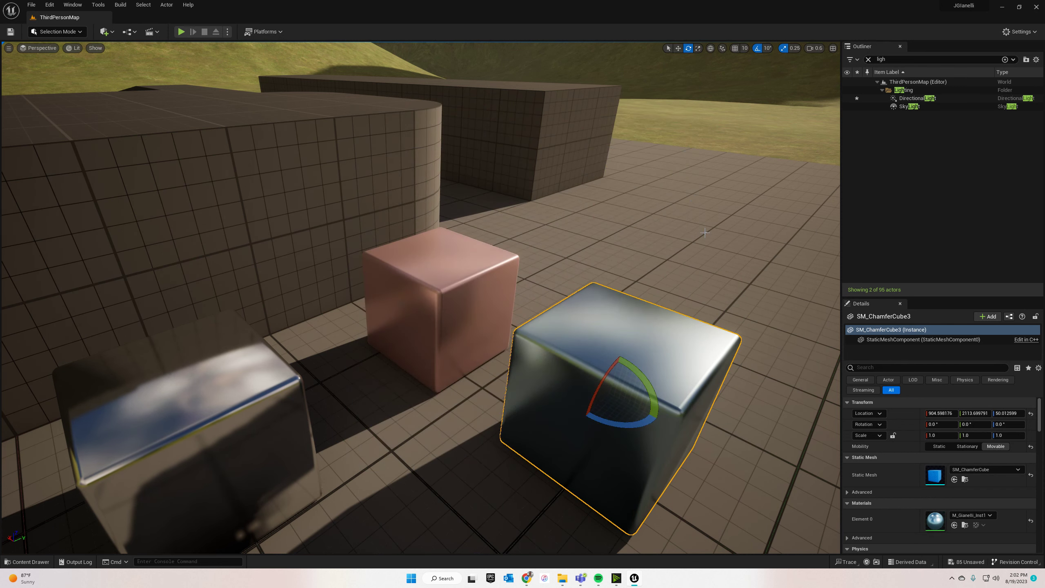
# Review the parent material and its two instances, and examine the differently colored cubes from several viewpoints in the level
pyautogui.hotkey('ctrl', 'space')
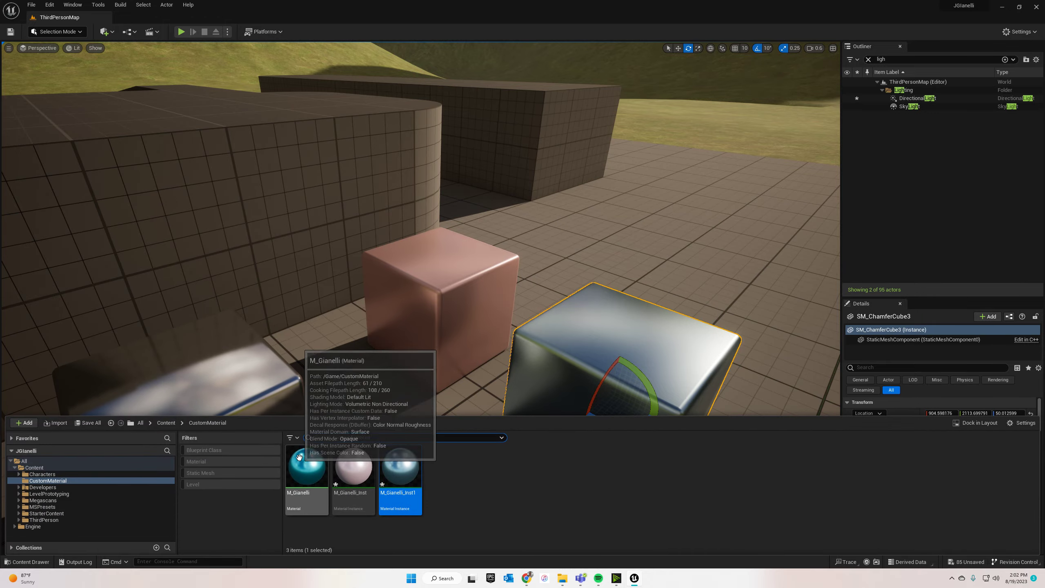
pyautogui.moveTo(447, 352); pyautogui.dragTo(321, 231, button='right')
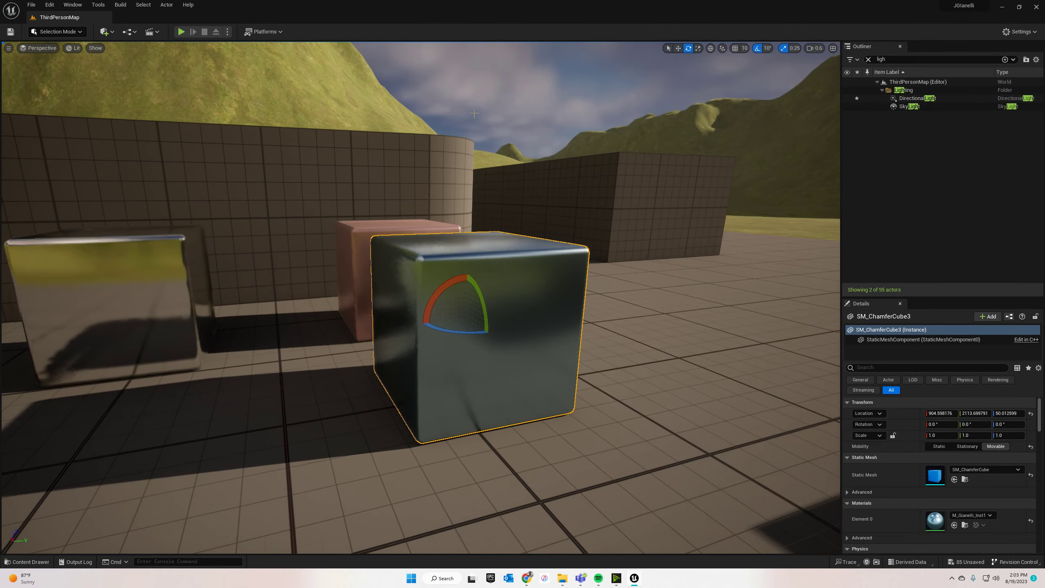
pyautogui.click(514, 87)
pyautogui.moveTo(513, 87); pyautogui.dragTo(636, 110, button='right')
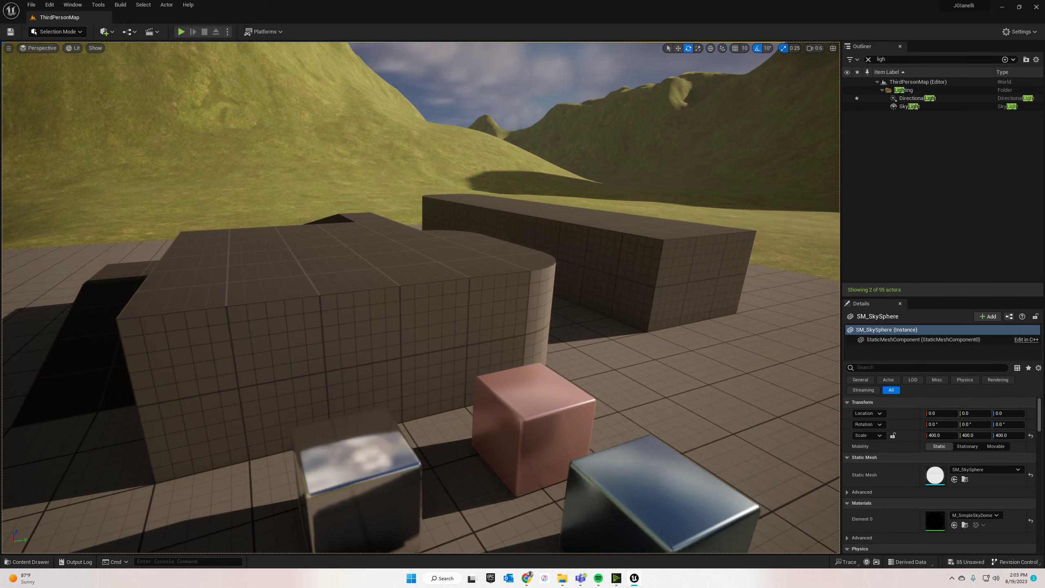
pyautogui.moveTo(636, 110); pyautogui.dragTo(741, 93, button='right')
pyautogui.press('s')
pyautogui.press('a')
pyautogui.press('a')
pyautogui.press('s')
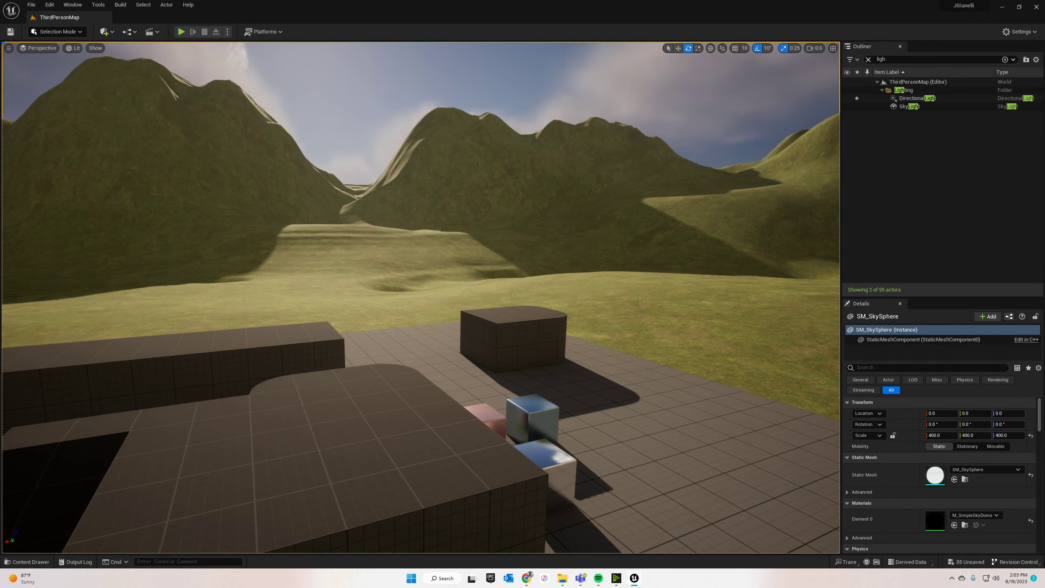